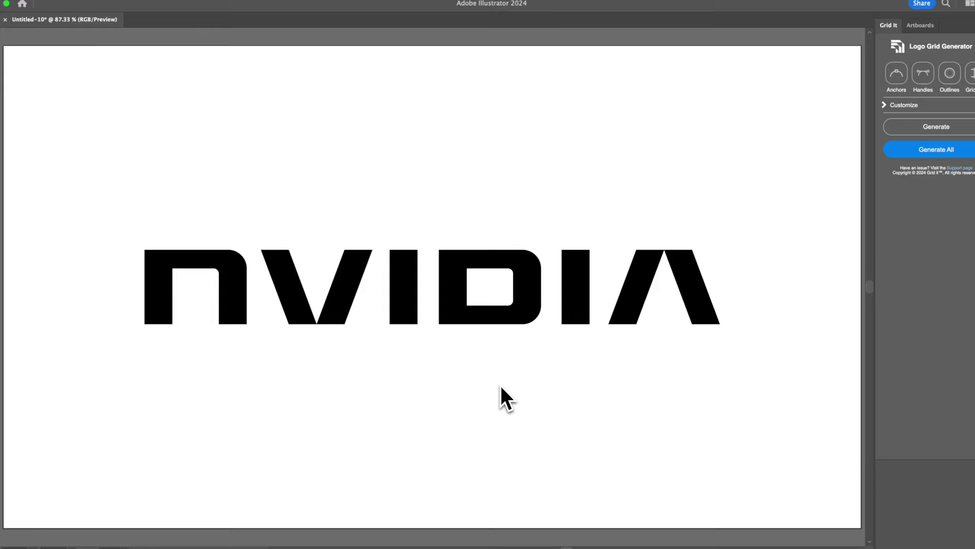
Toggle anchors, handles, outlines and gridlines on, reset them, then reveal the Customize styling options
left_click(898, 75)
left_click(923, 75)
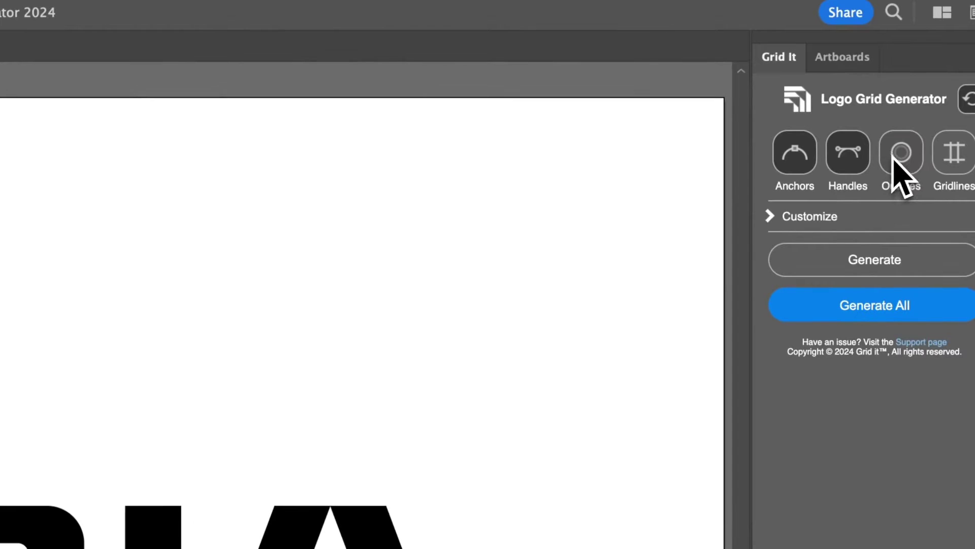
left_click(899, 154)
left_click(946, 157)
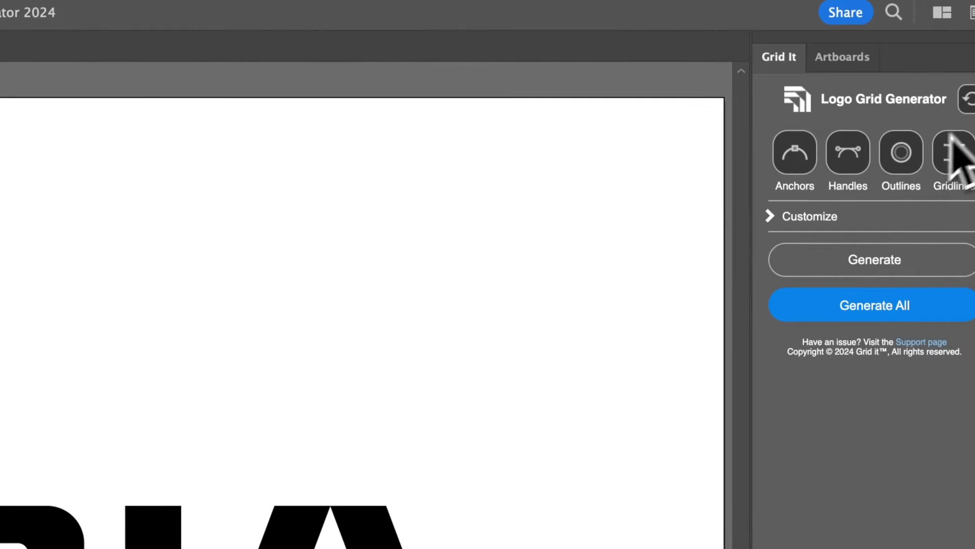
left_click(969, 99)
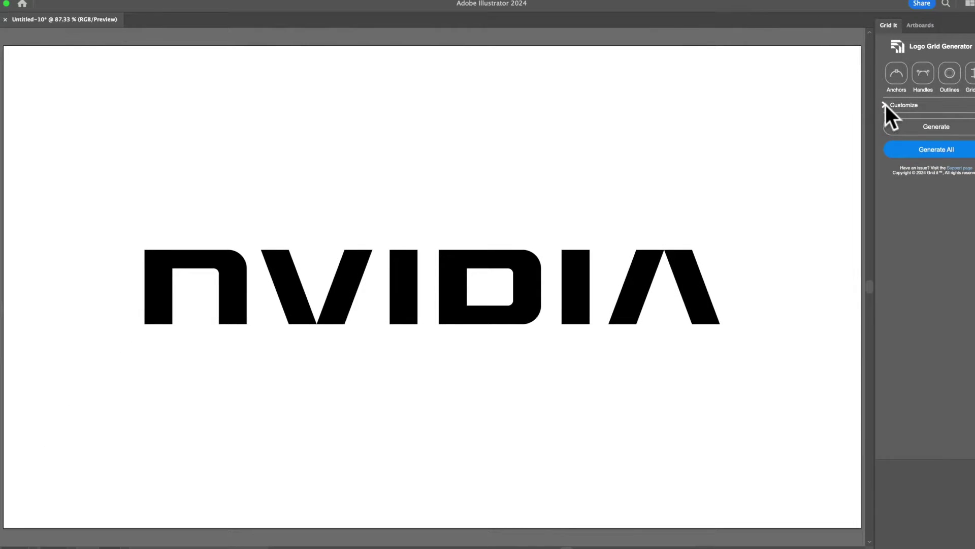
left_click(886, 105)
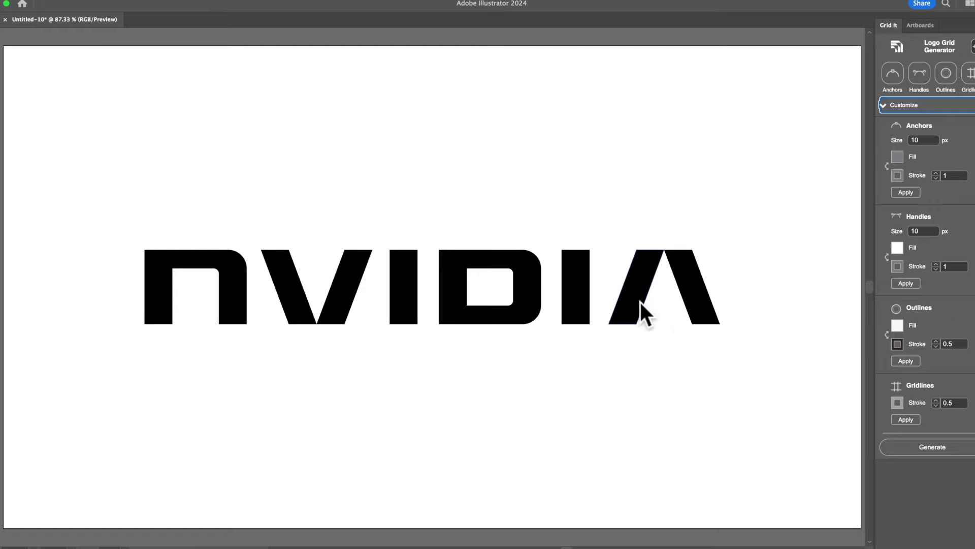
scroll(926, 395, "down", 1)
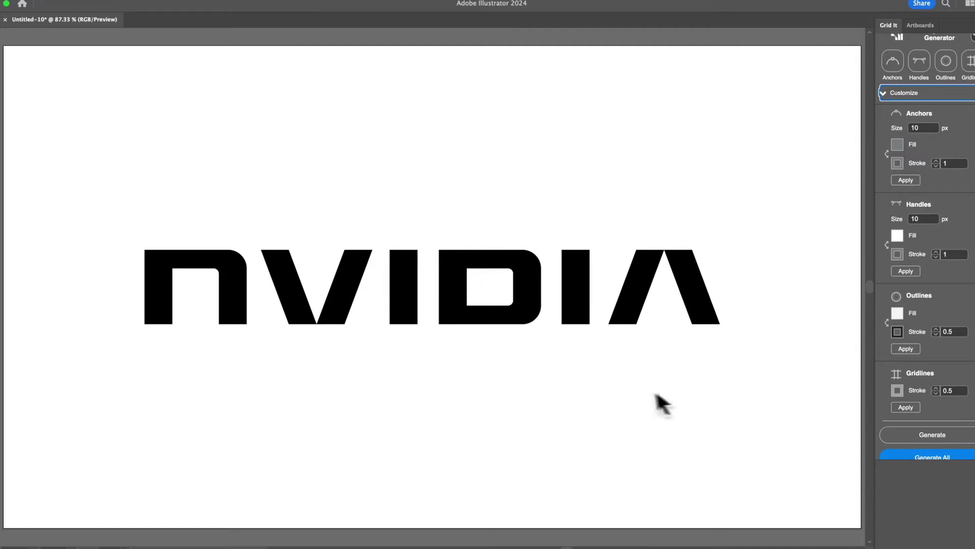
Select the NVIDIA wordmark, generate all grid elements over it, then deselect it
left_click(563, 302)
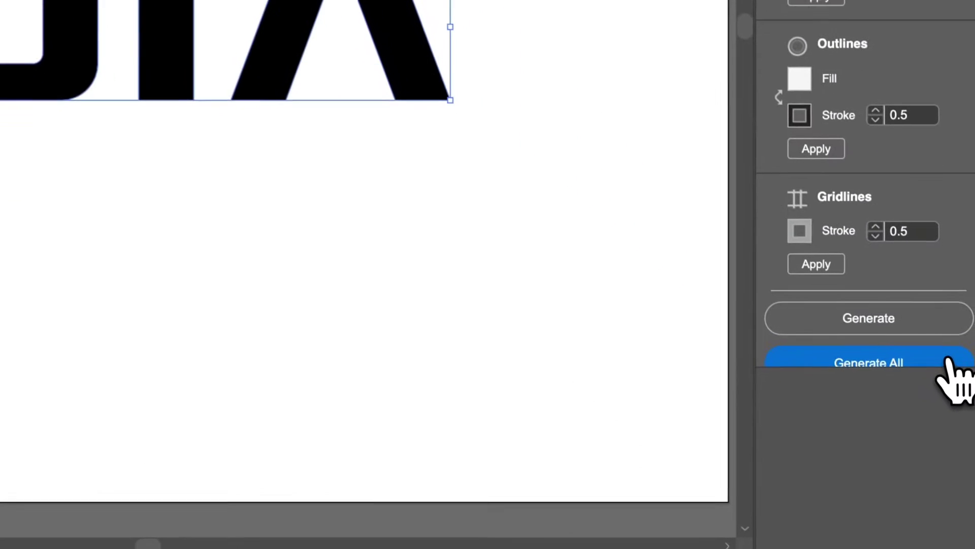
left_click(948, 362)
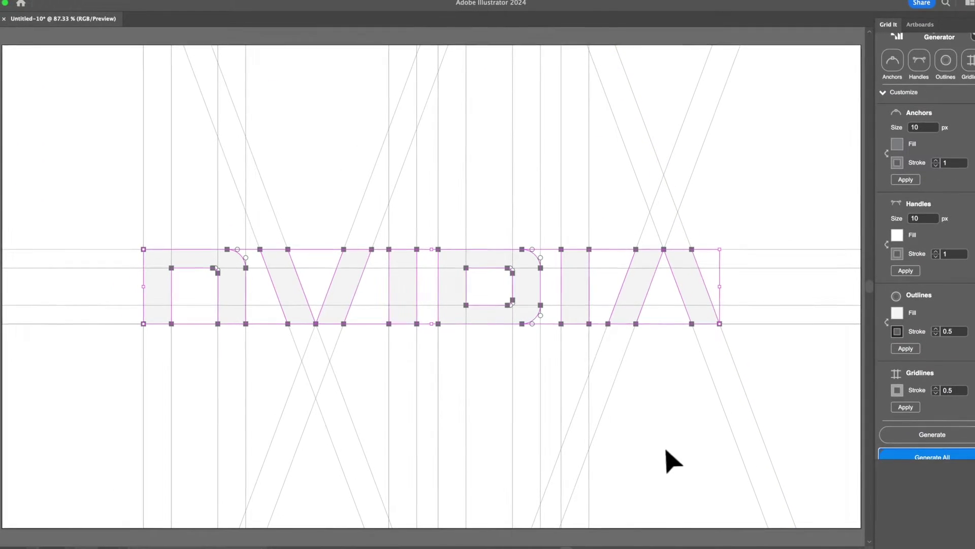
left_click(663, 450)
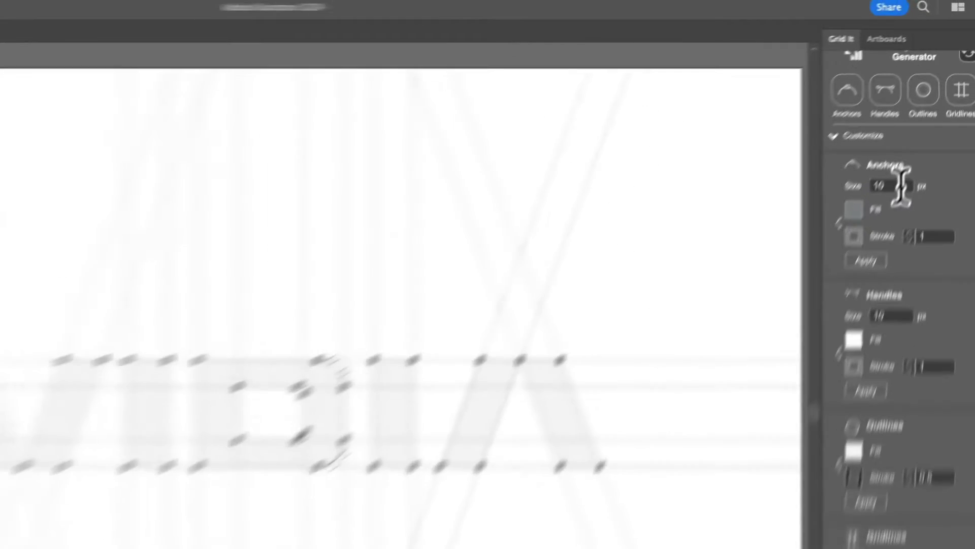
Set the anchor size to 6 px and apply it
left_click(930, 128)
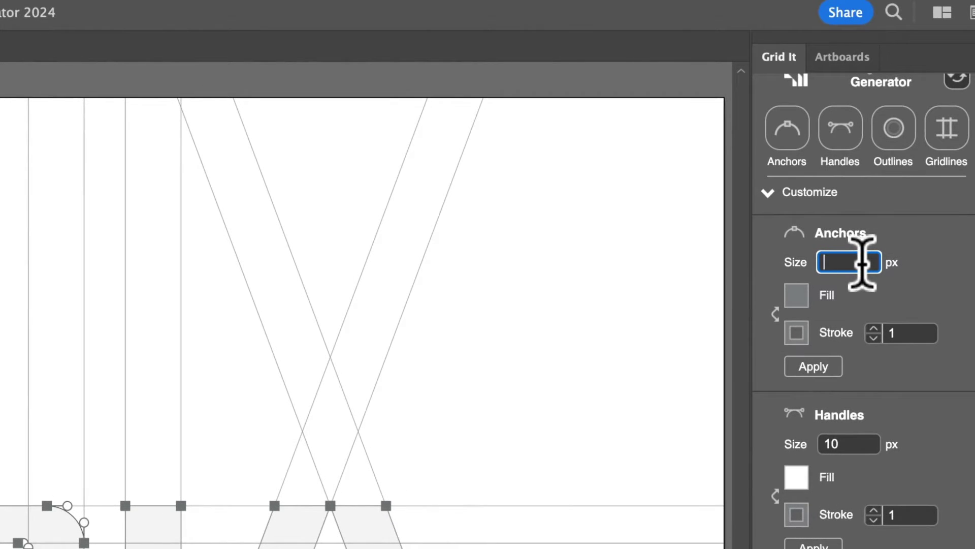
type("6")
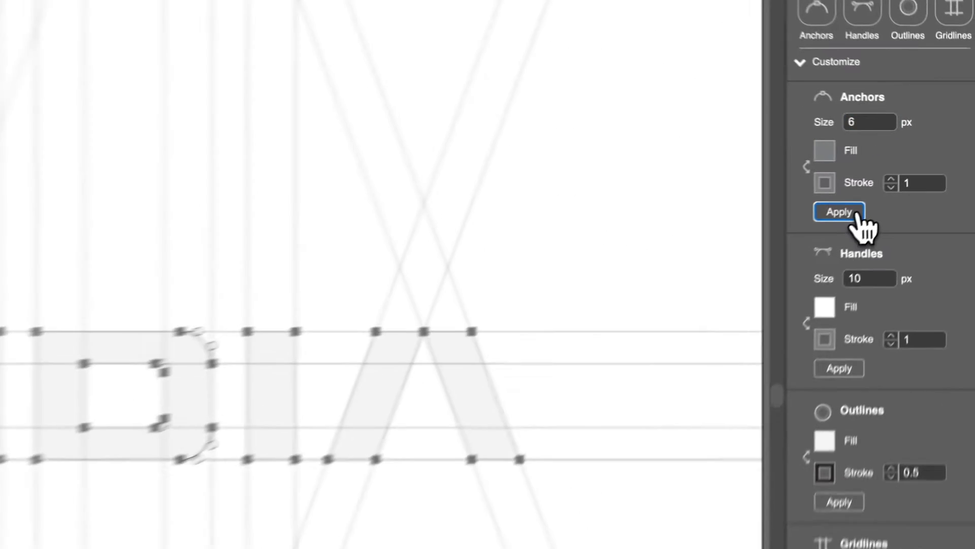
left_click(906, 181)
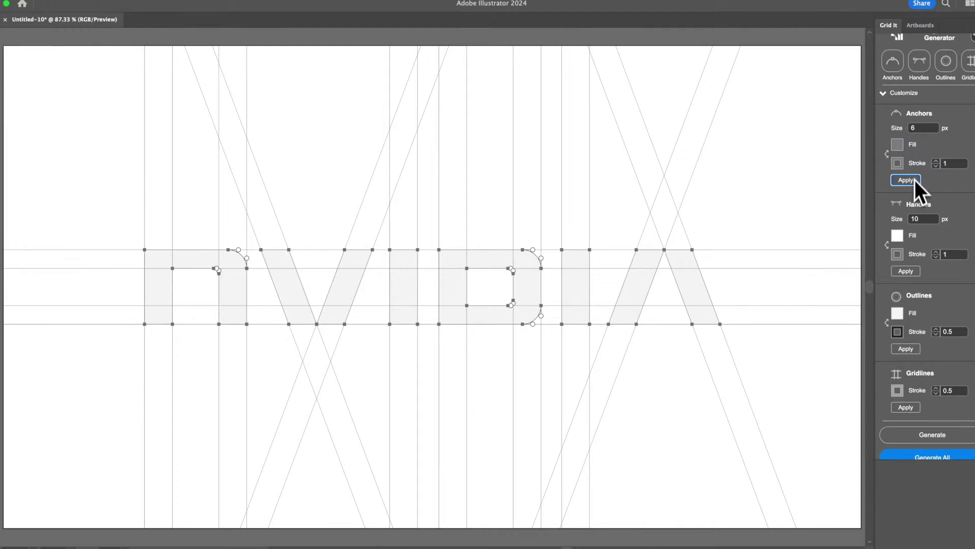
Give anchors black fill and white stroke, then swap them for white-filled, black-outlined anchors
left_click(902, 147)
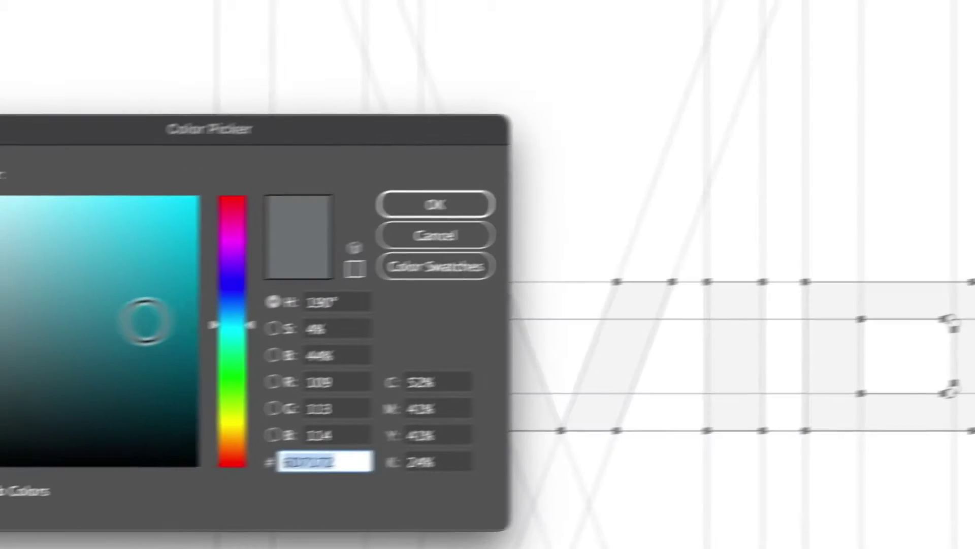
left_click(33, 145)
left_click(289, 388)
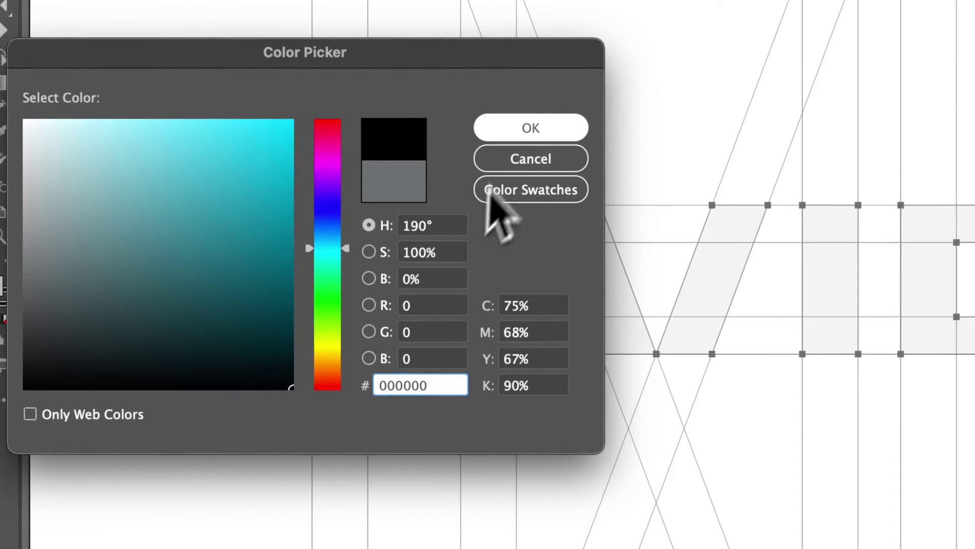
left_click(518, 133)
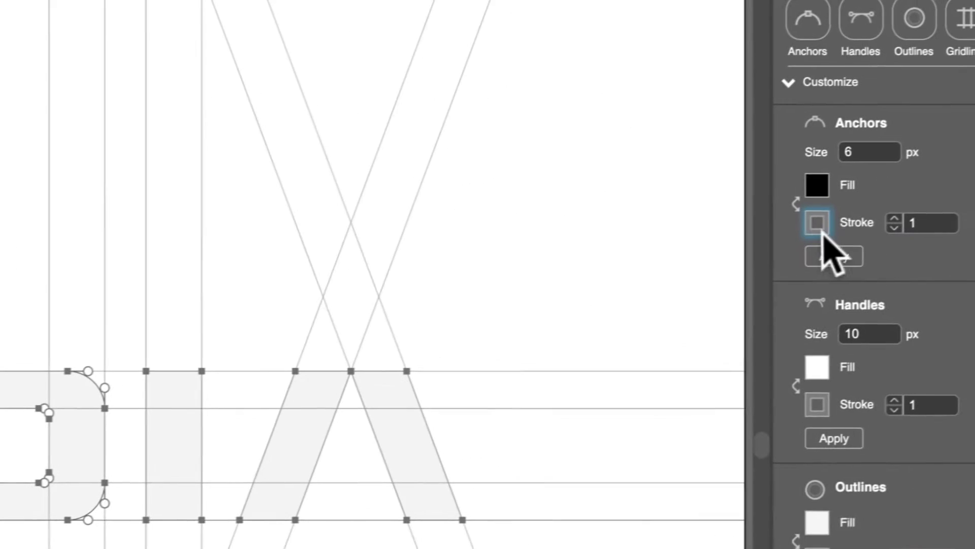
left_click(822, 229)
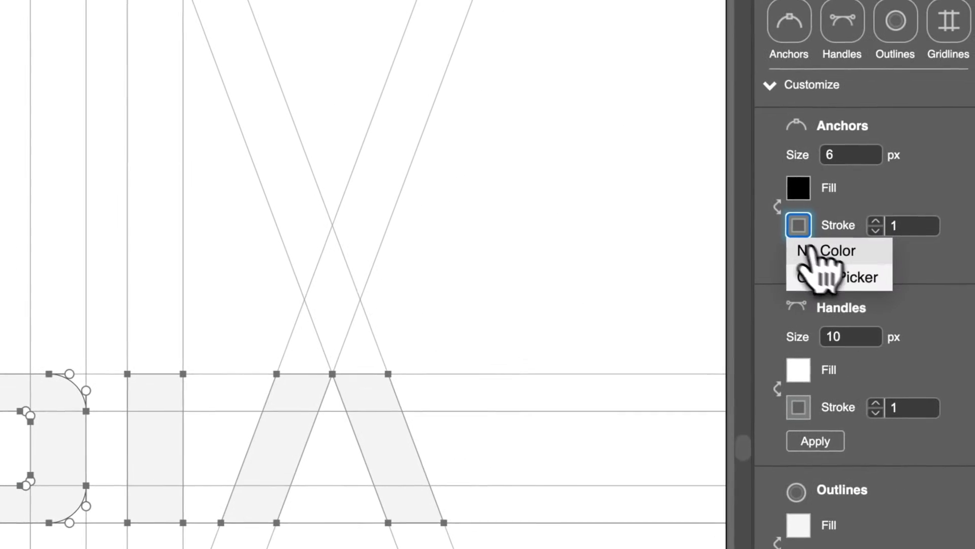
left_click(839, 274)
left_click(24, 253)
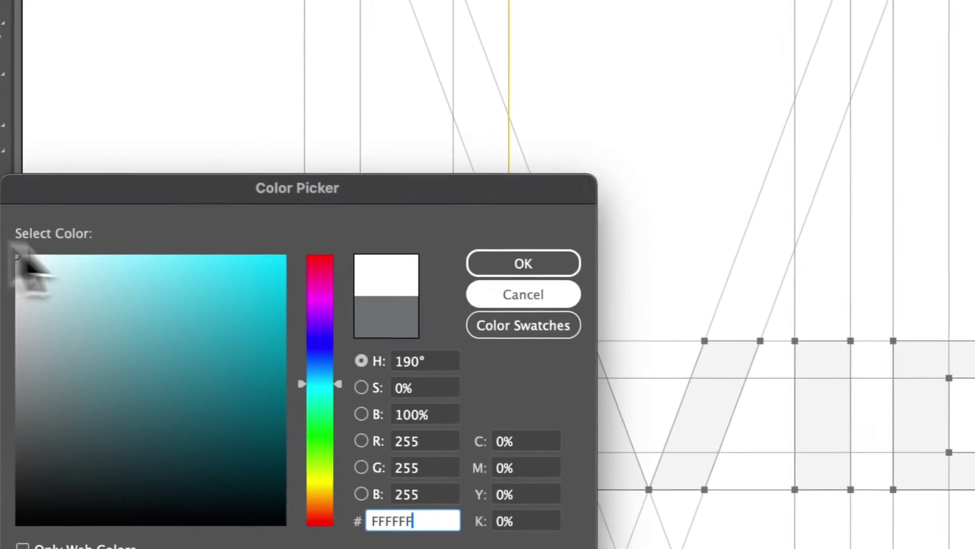
left_click(455, 252)
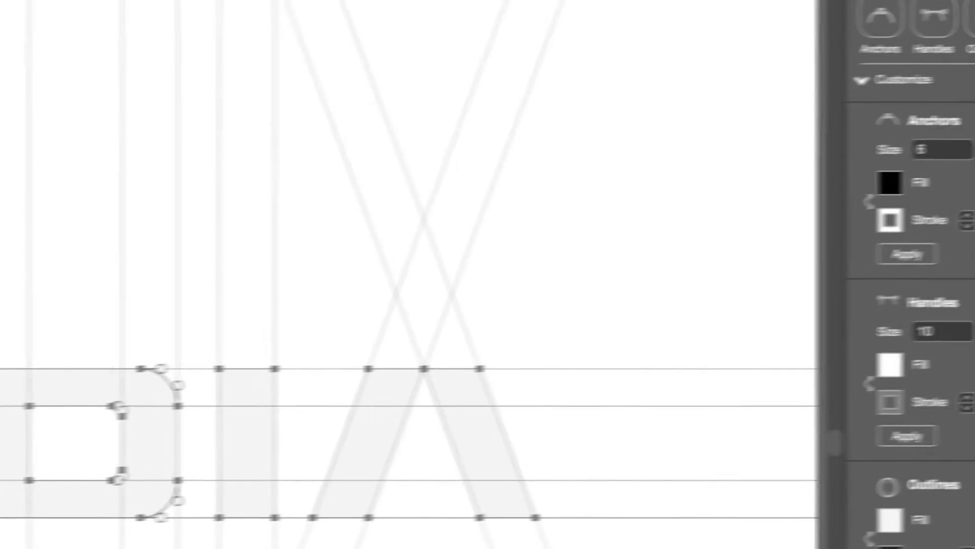
left_click(905, 193)
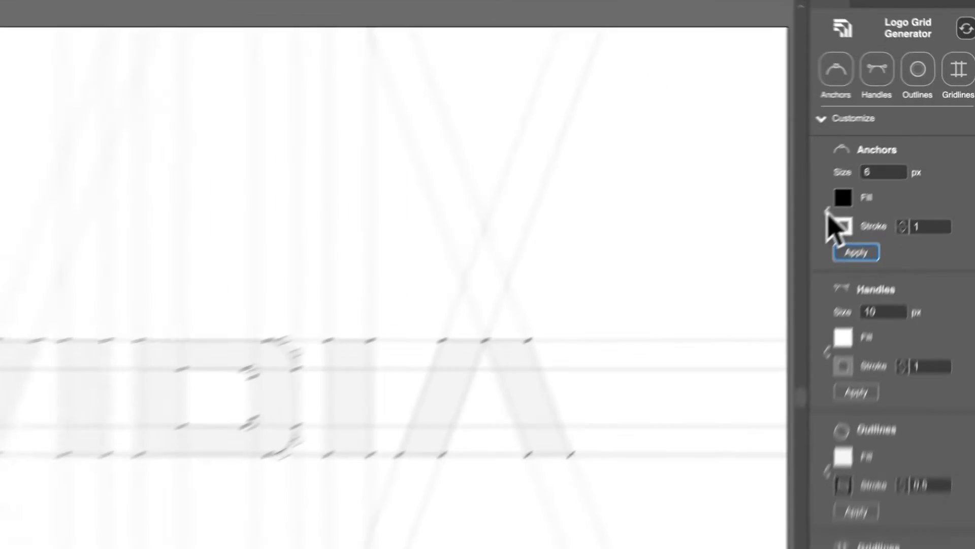
left_click(887, 167)
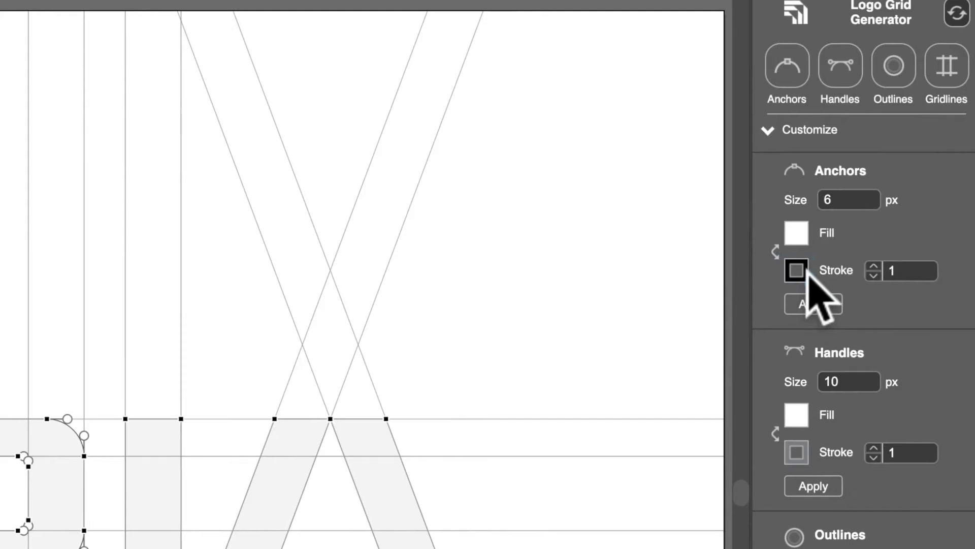
left_click(813, 305)
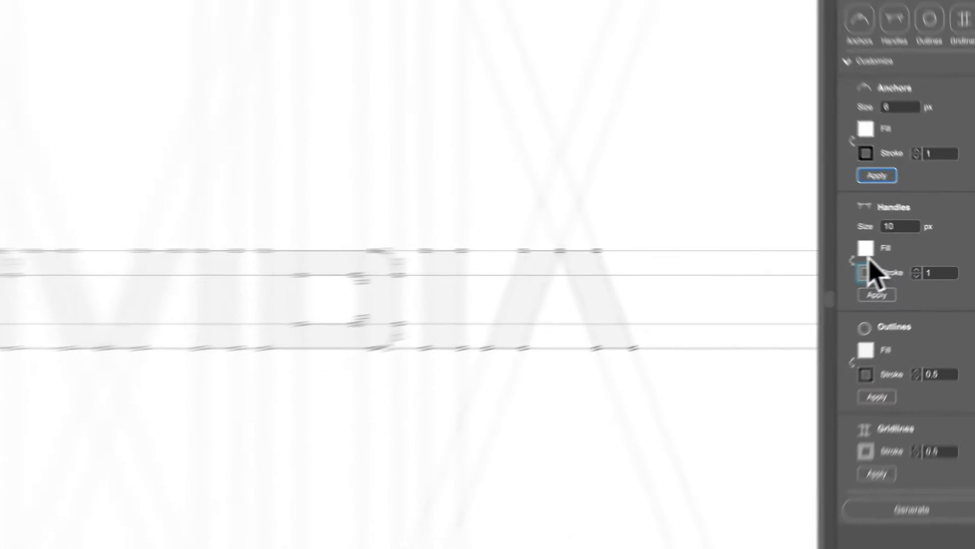
Set the handle stroke to black and the handle size to 6 px, and apply
left_click(897, 266)
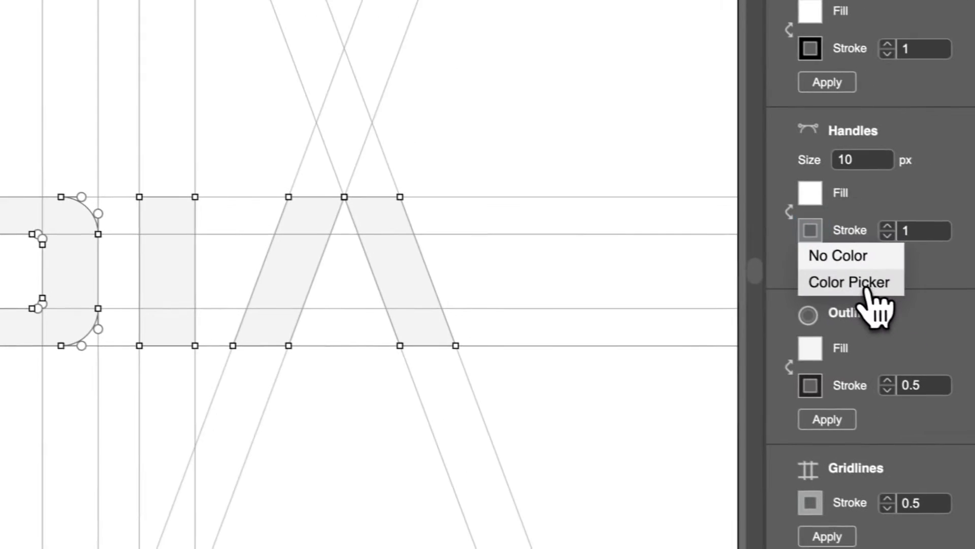
left_click(867, 285)
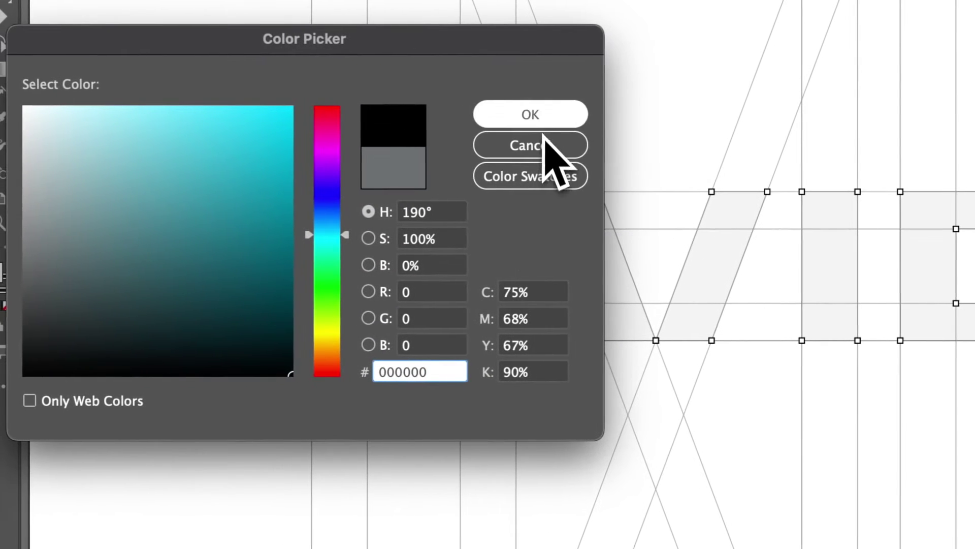
left_click(542, 122)
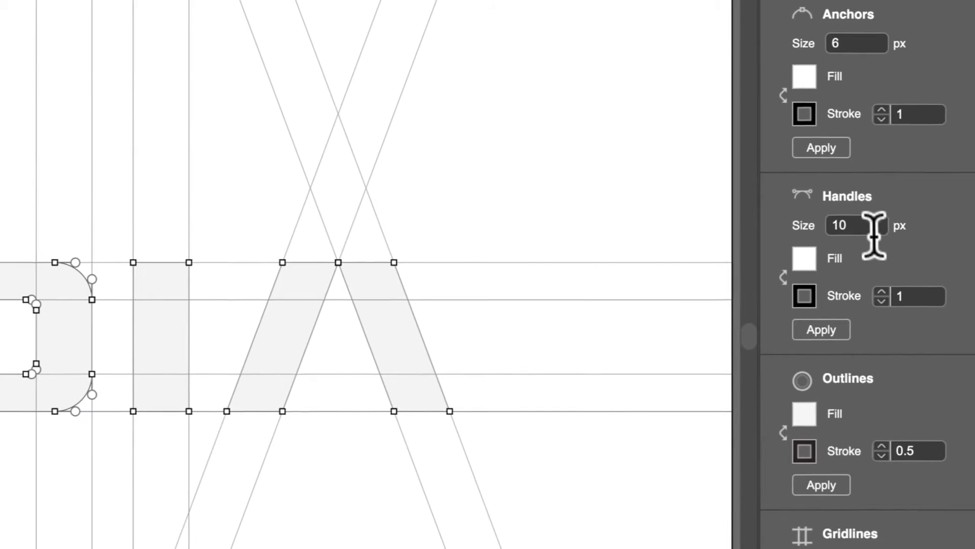
left_click(862, 226)
key("BackSpace")
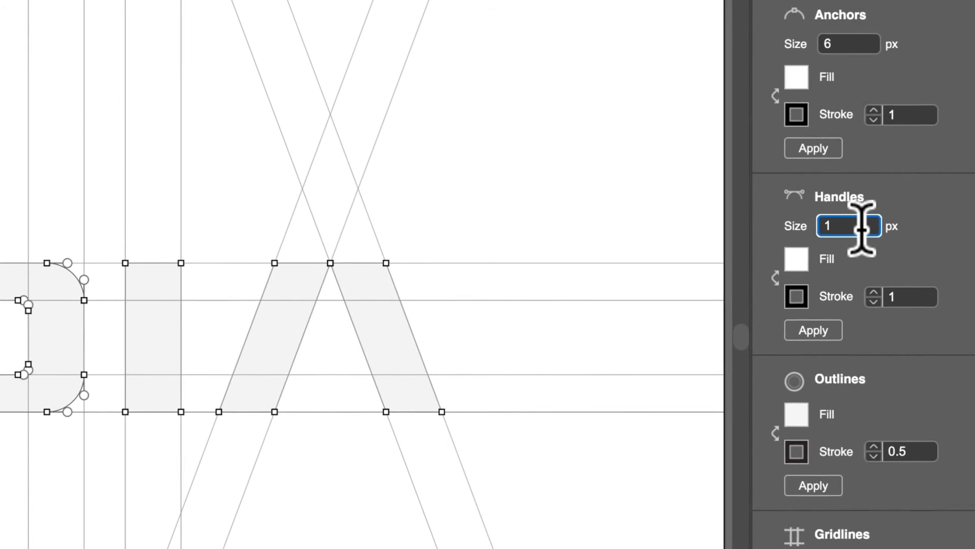
type("6")
left_click(808, 333)
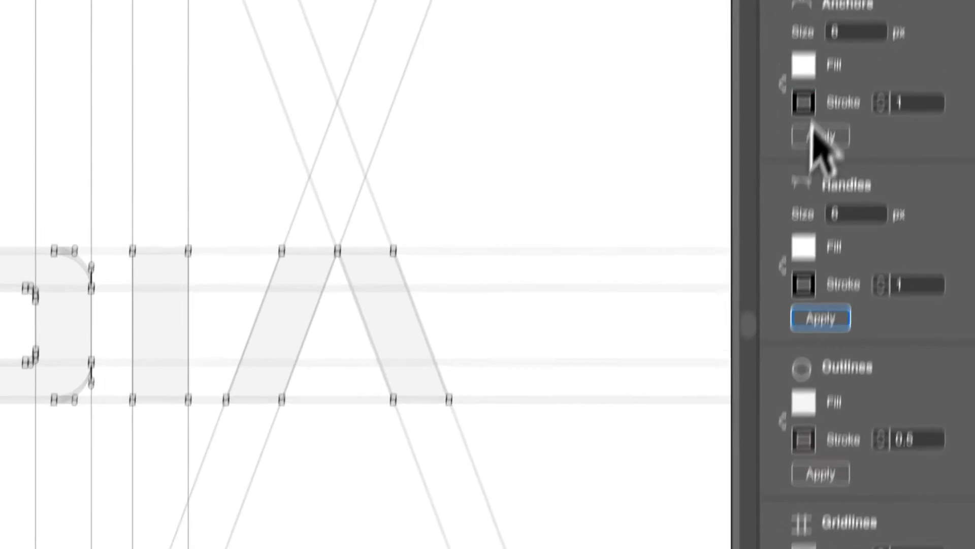
Edit the anchor size field so anchor and handle sizes both read 10 px
left_click(846, 159)
key("BackSpace")
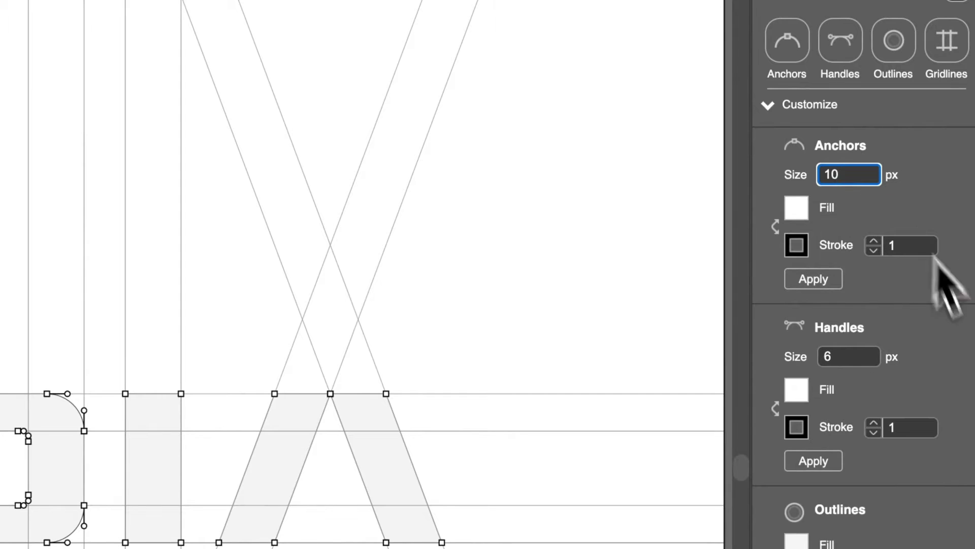
left_click(865, 351)
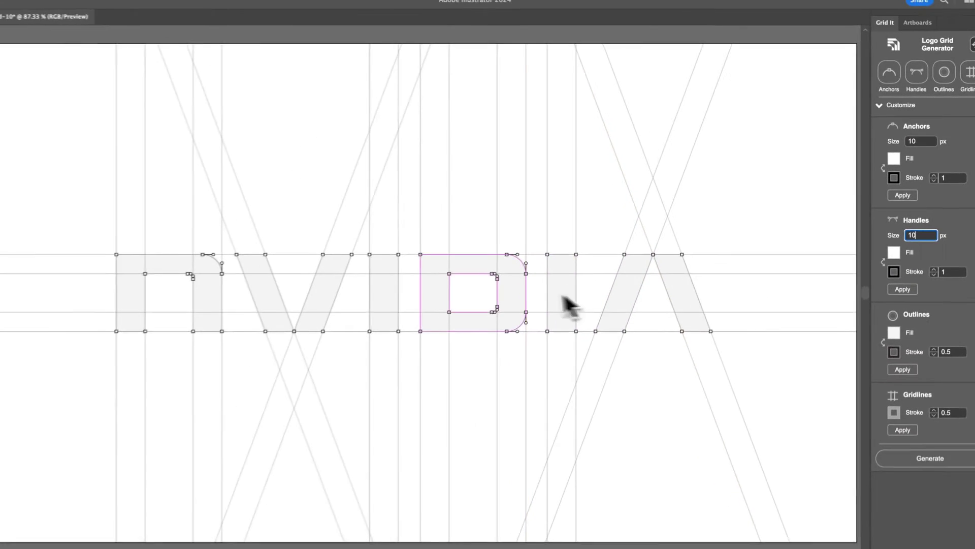
Check the D's corner up close, then reapply anchors and handles at 10 px
scroll(533, 270, "up", 5)
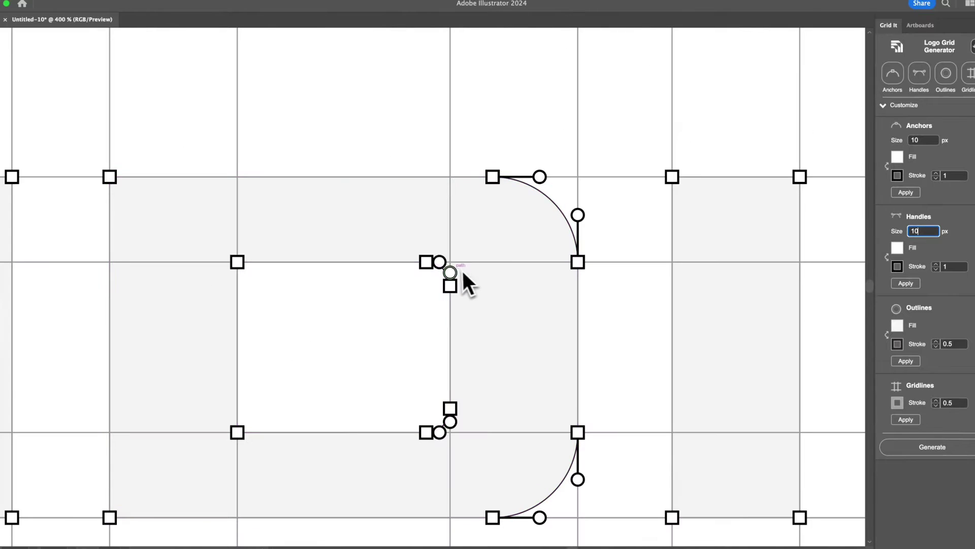
key("super+0")
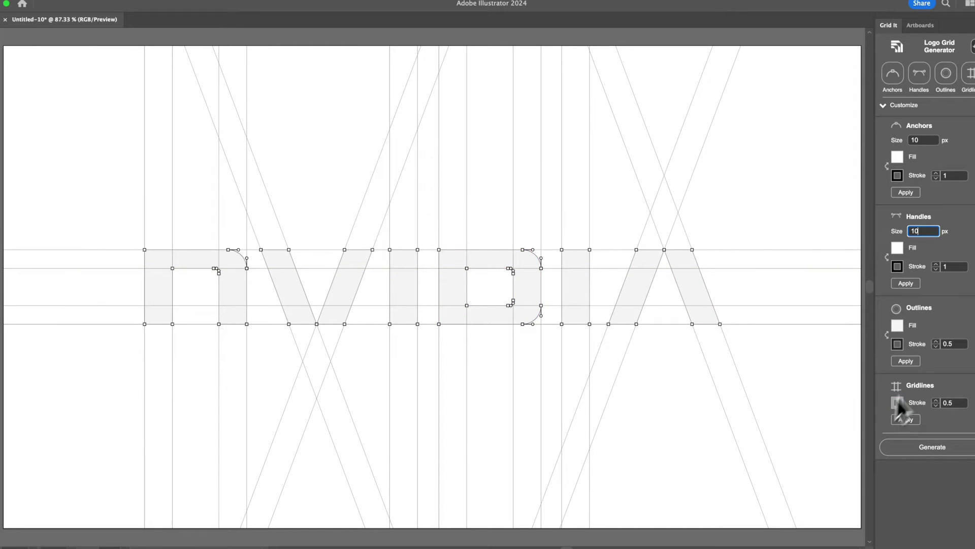
left_click(906, 192)
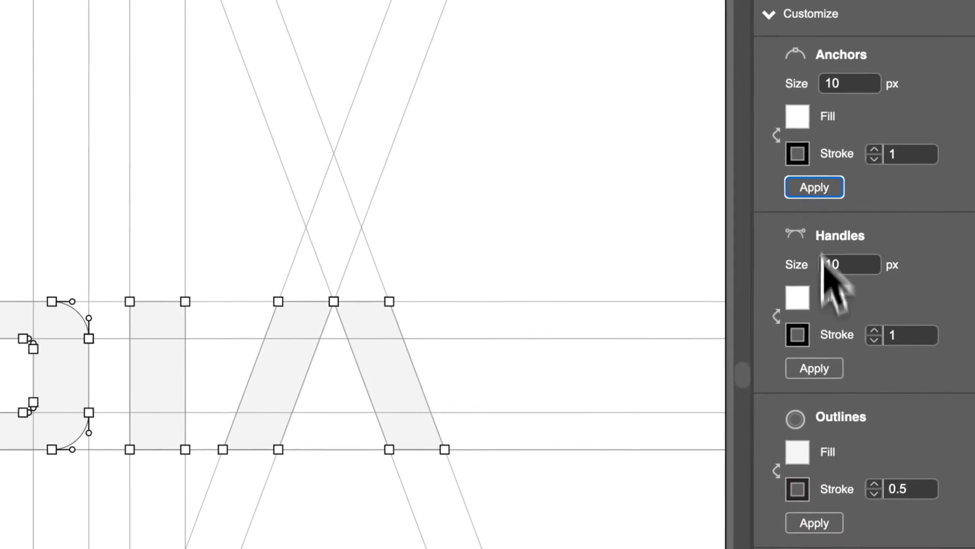
left_click(819, 370)
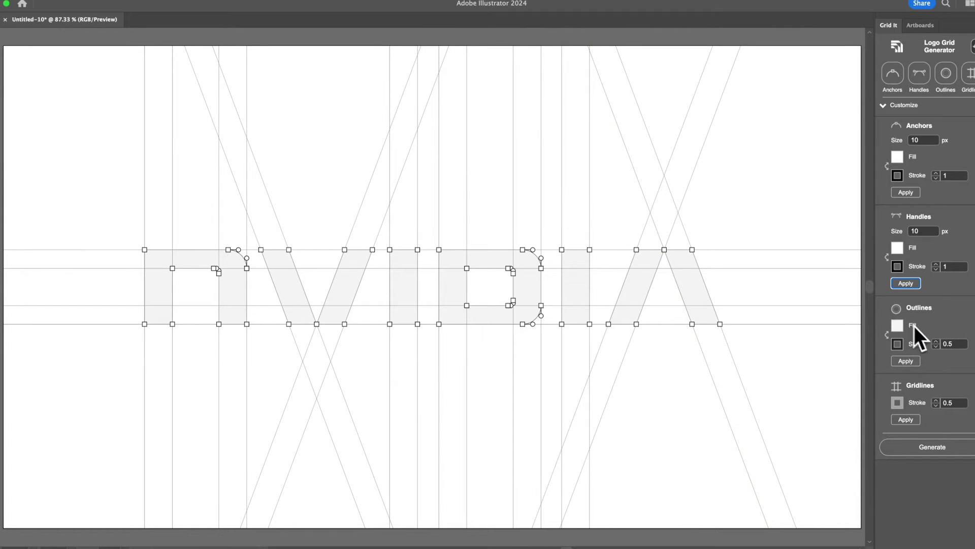
Change the outline stroke weight to 1 and apply it to the letter outlines
left_click(898, 345)
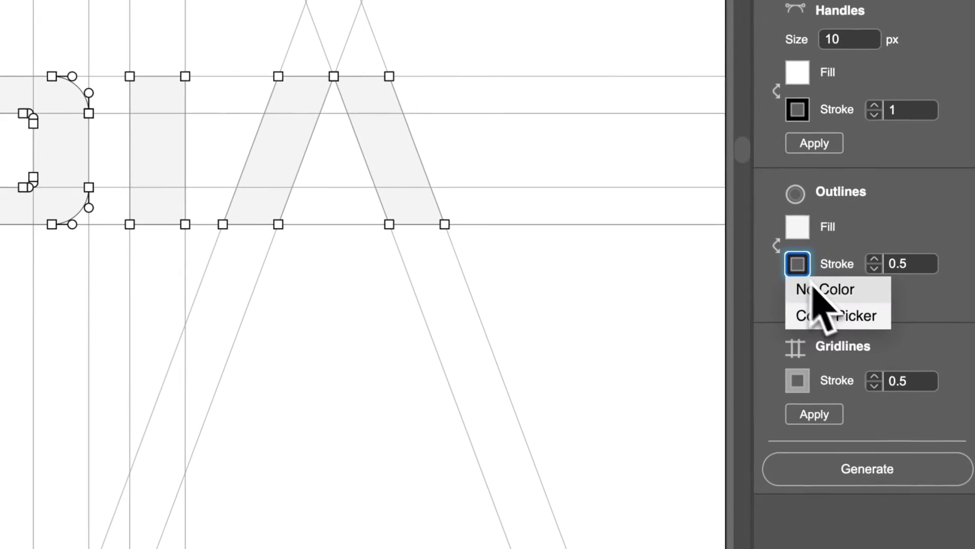
double_click(876, 258)
type("1")
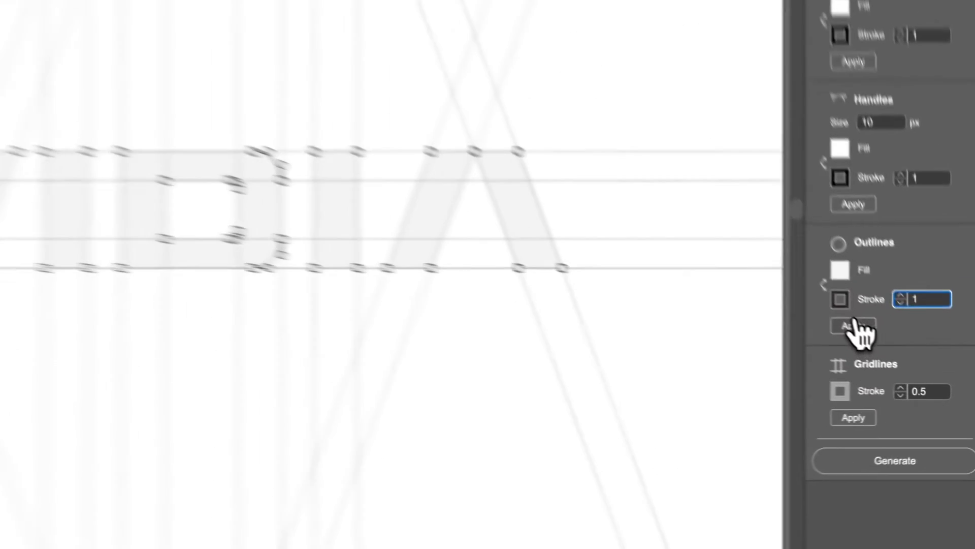
left_click(906, 360)
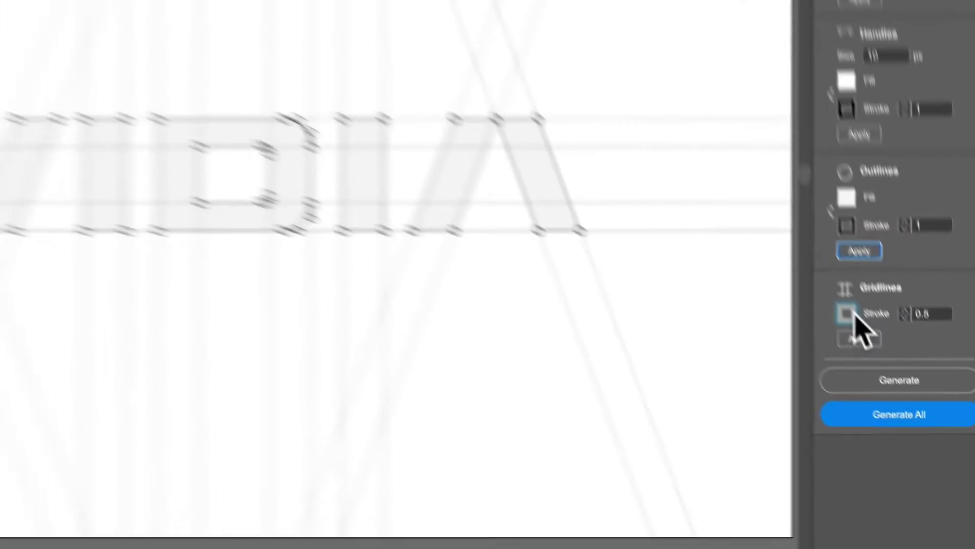
Pick a custom gridline stroke colour and apply it to the grid
left_click(903, 378)
left_click(914, 402)
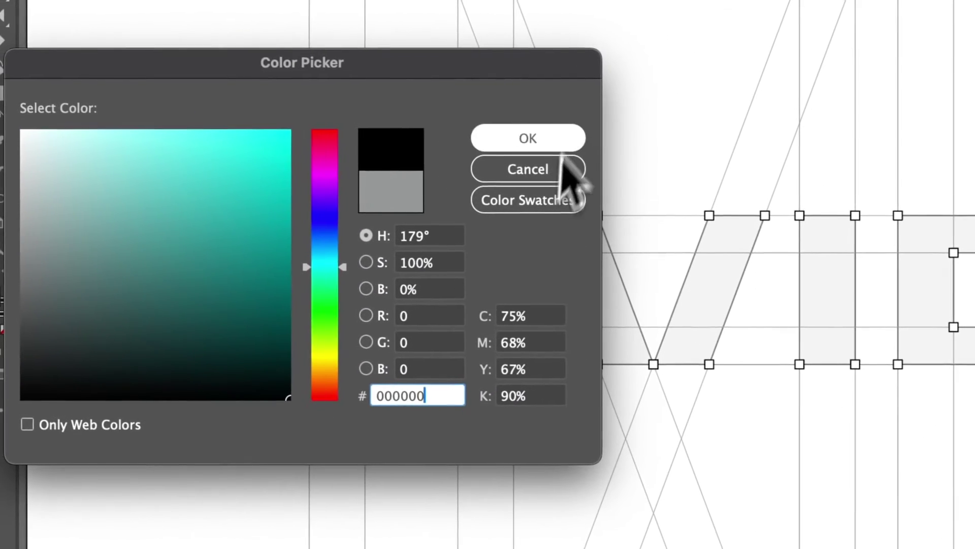
left_click(290, 71)
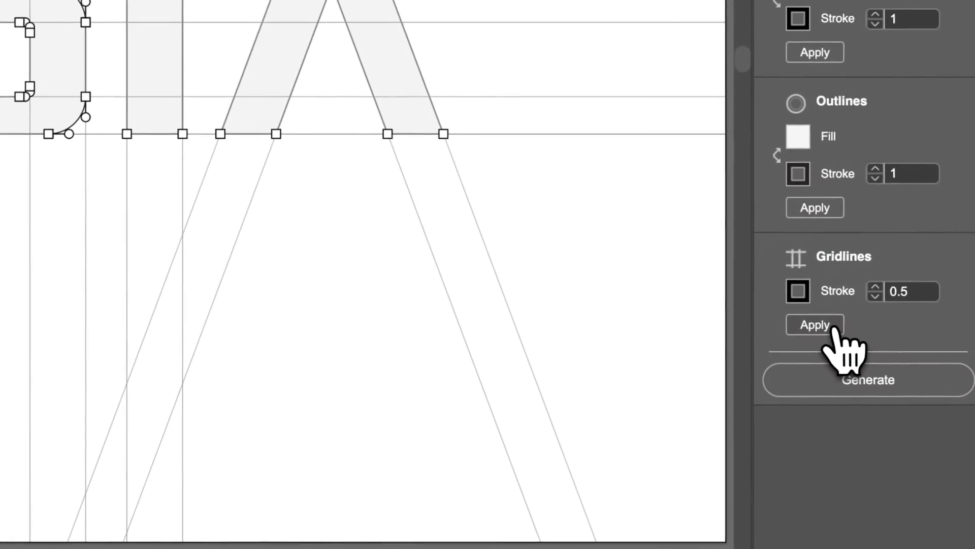
left_click(828, 326)
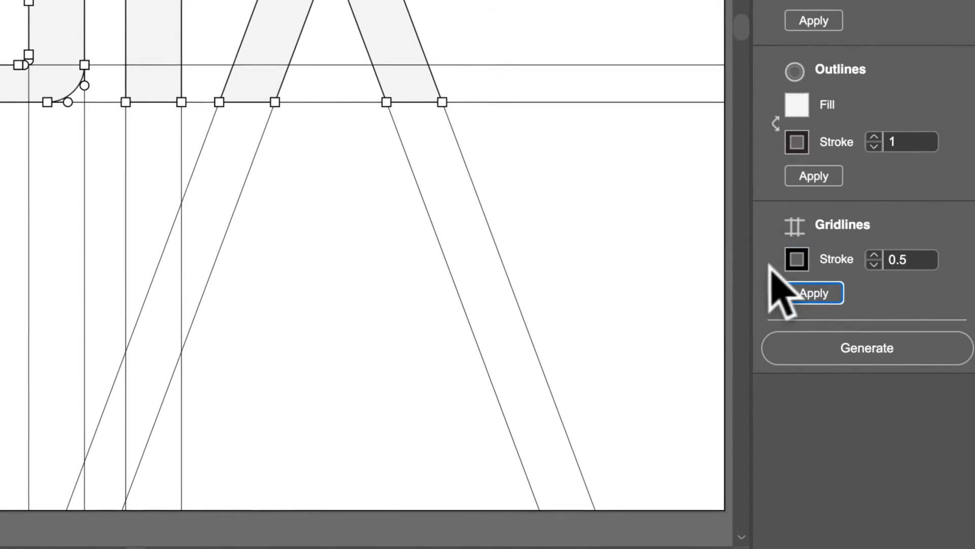
Recolour the gridlines to light grey hex B5B5B5 and apply
left_click(798, 259)
left_click(848, 311)
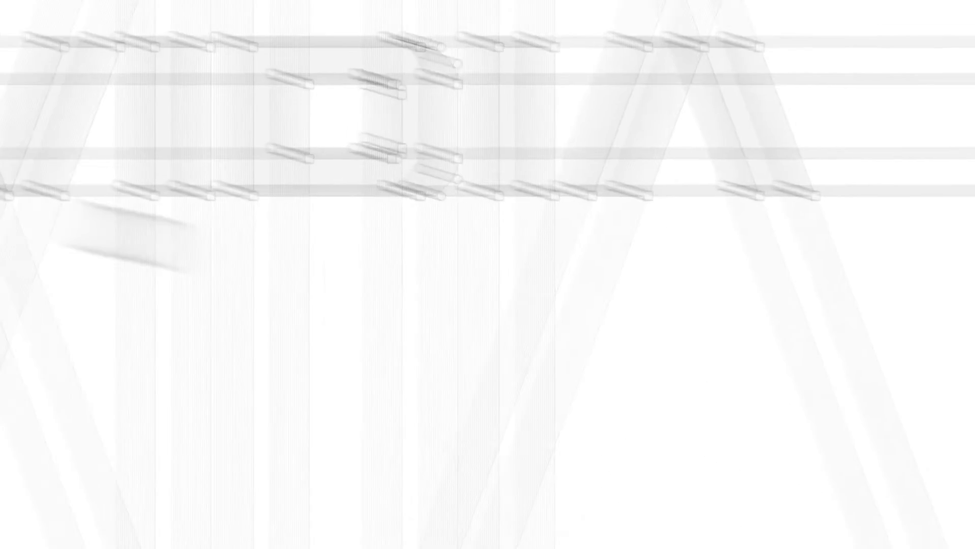
type("8C8C8C")
key("BackSpace")
key("BackSpace")
key("BackSpace")
key("BackSpace")
key("BackSpace")
key("BackSpace")
type("B5B5B5")
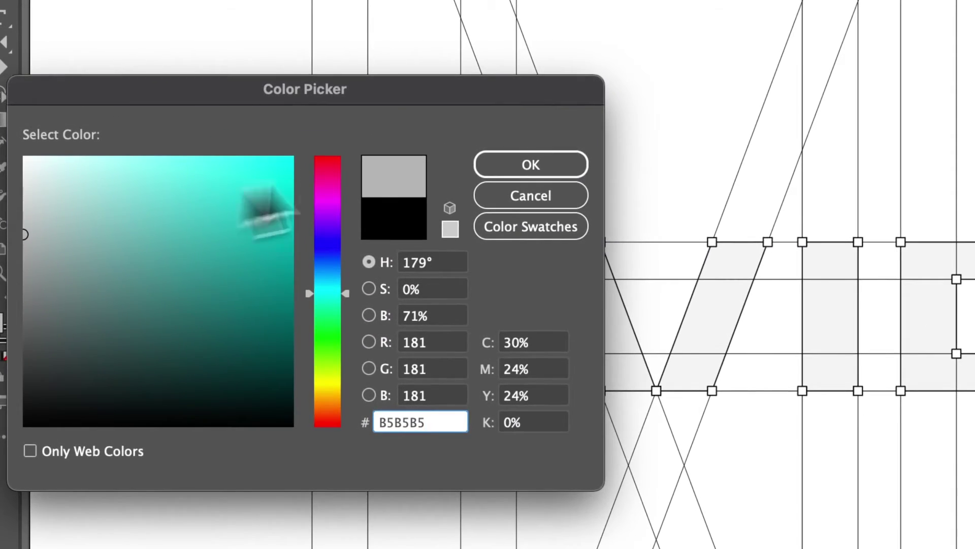
left_click(530, 164)
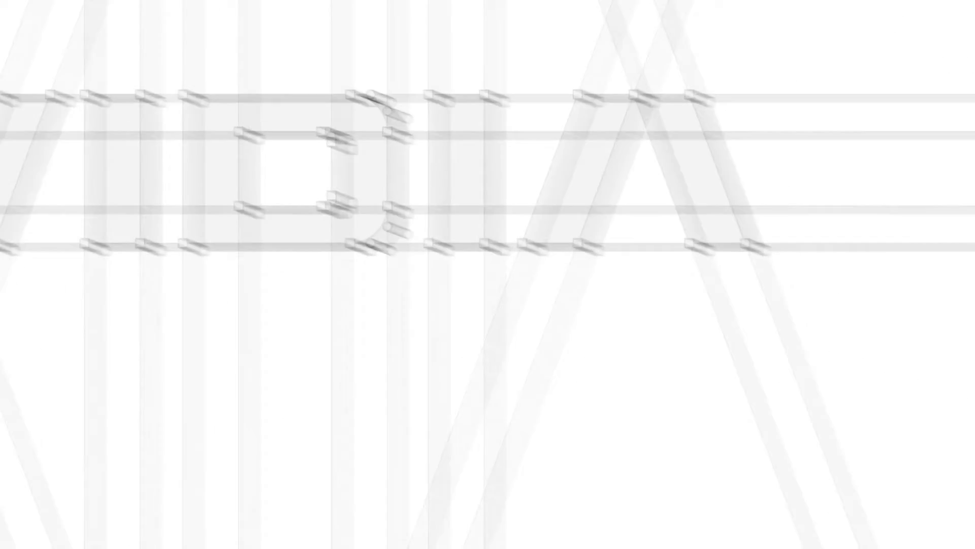
left_click(845, 331)
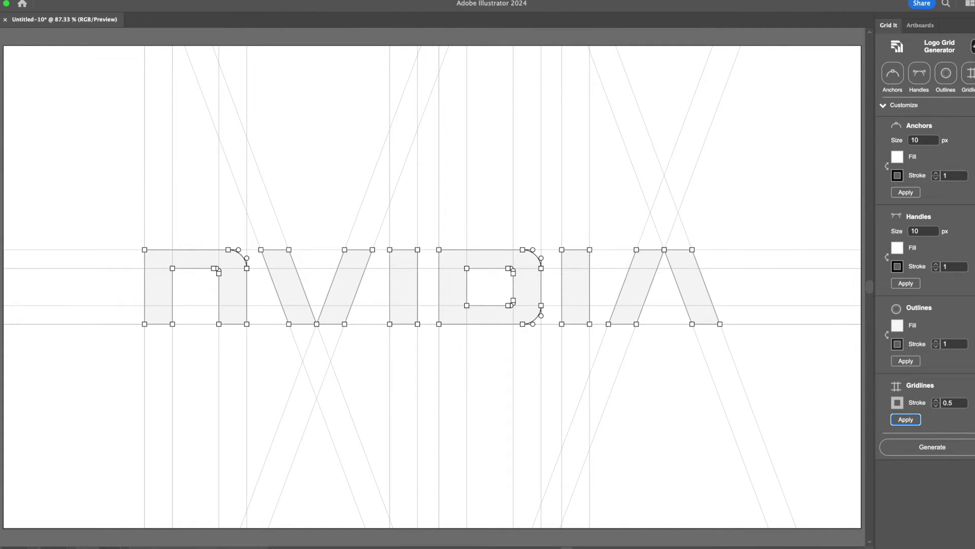
Reset the grid settings to defaults, discarding a trial anchor size of 111
left_click(972, 46)
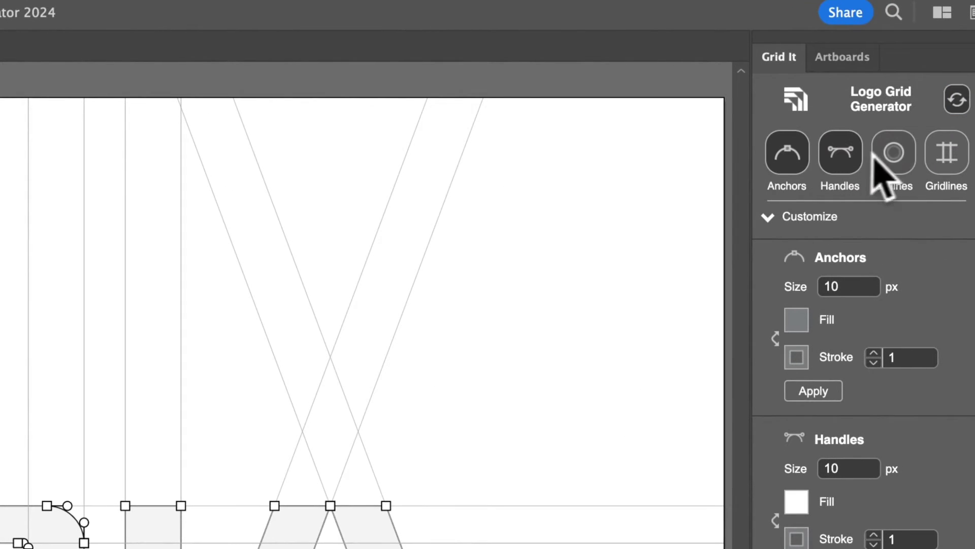
double_click(843, 287)
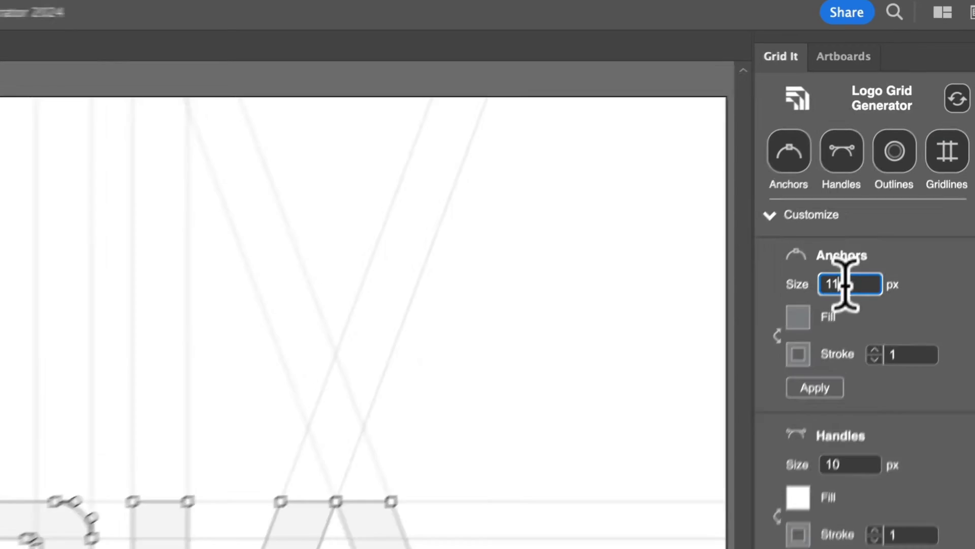
type("111")
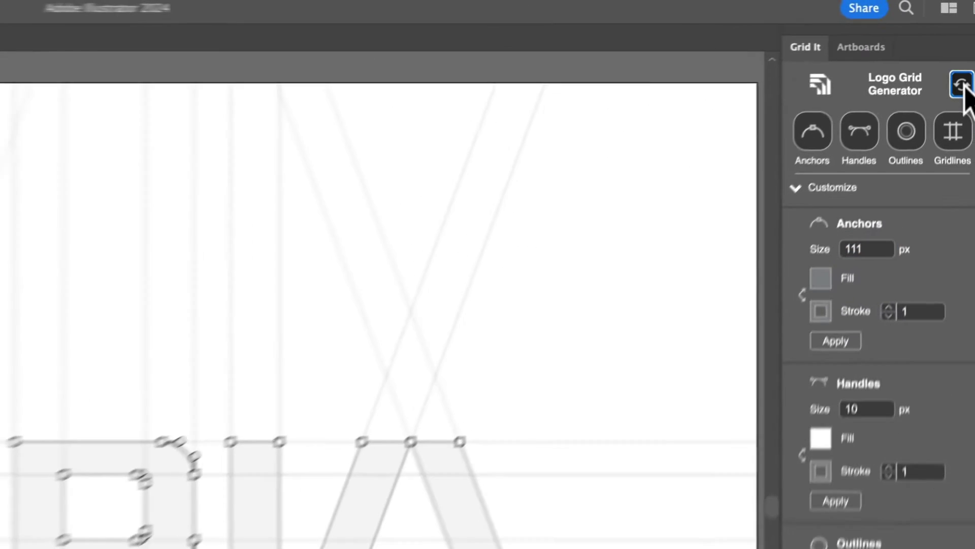
left_click(972, 46)
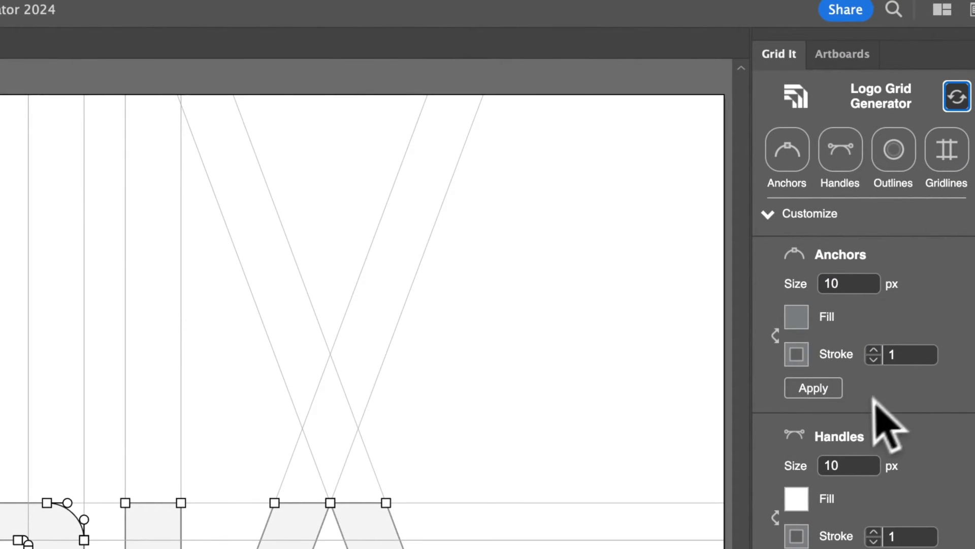
Reapply the default handle, outline and gridline settings to the wordmark
left_click(813, 312)
left_click(813, 335)
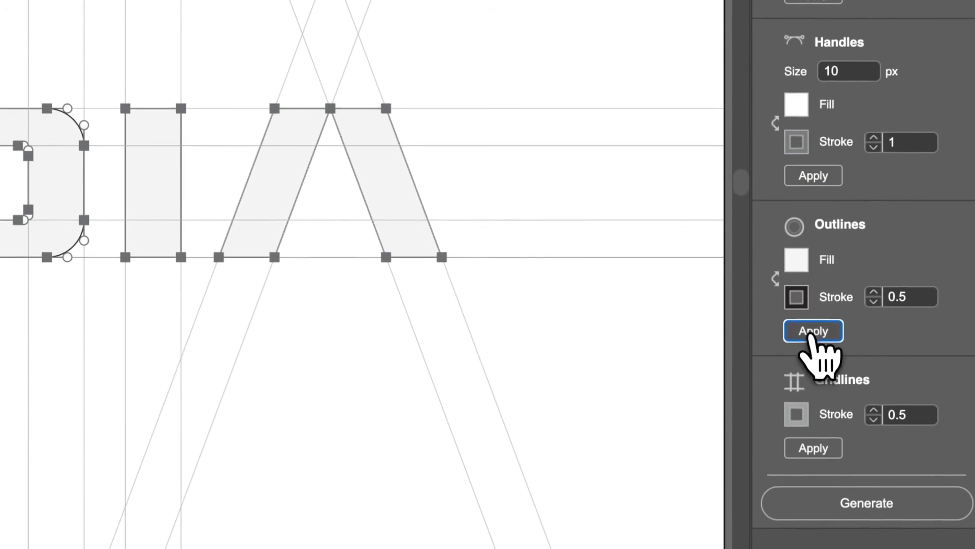
left_click(813, 447)
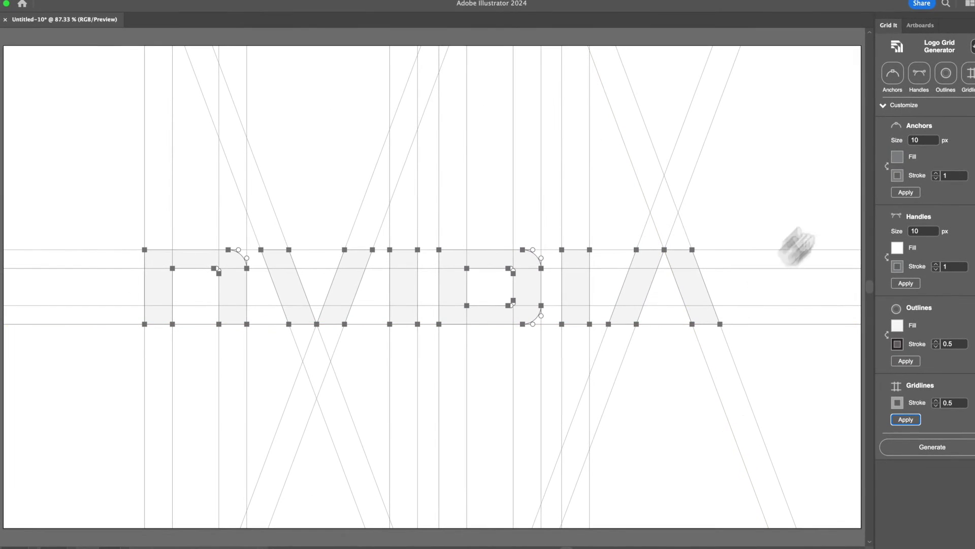
Select the NVIDIA lettering and set the anchor fill to bright red
left_click(742, 299)
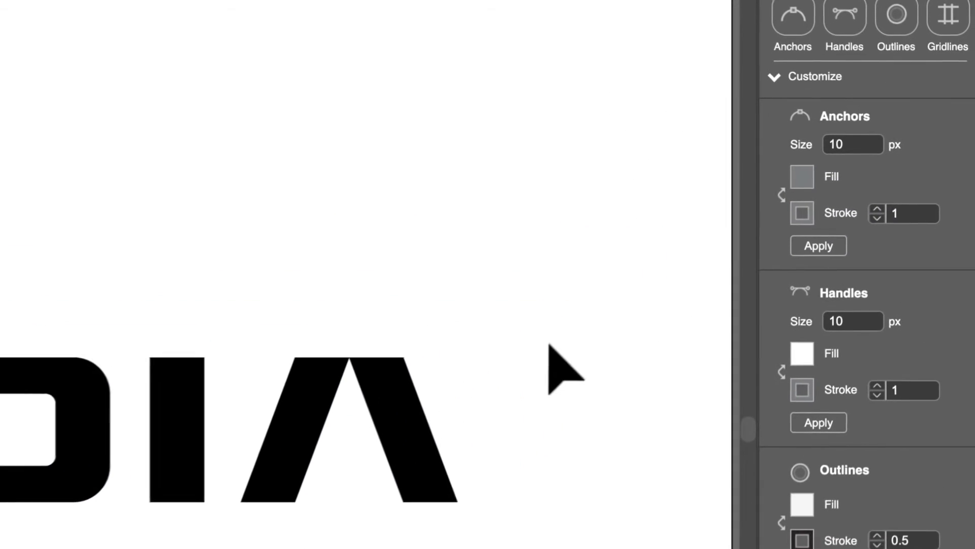
left_click(380, 423)
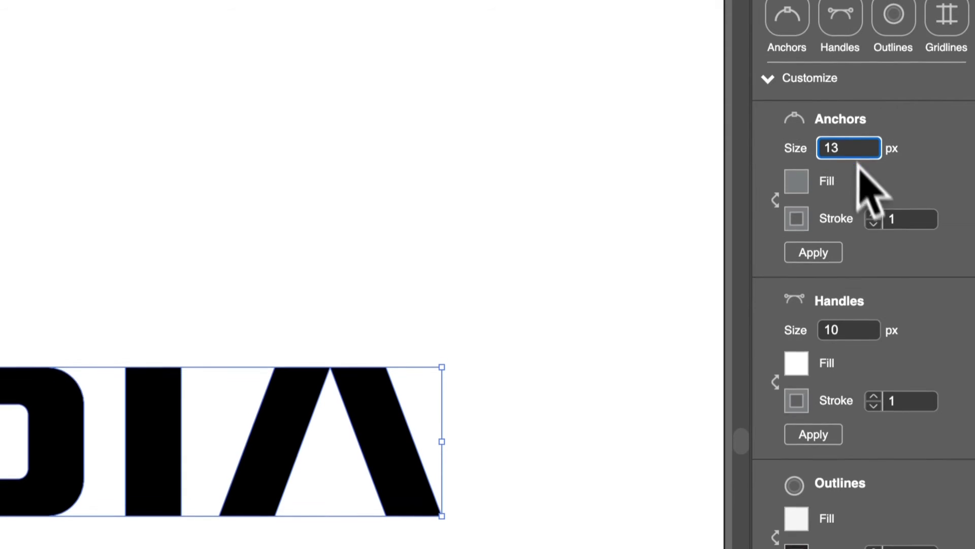
left_click(795, 180)
left_click(837, 253)
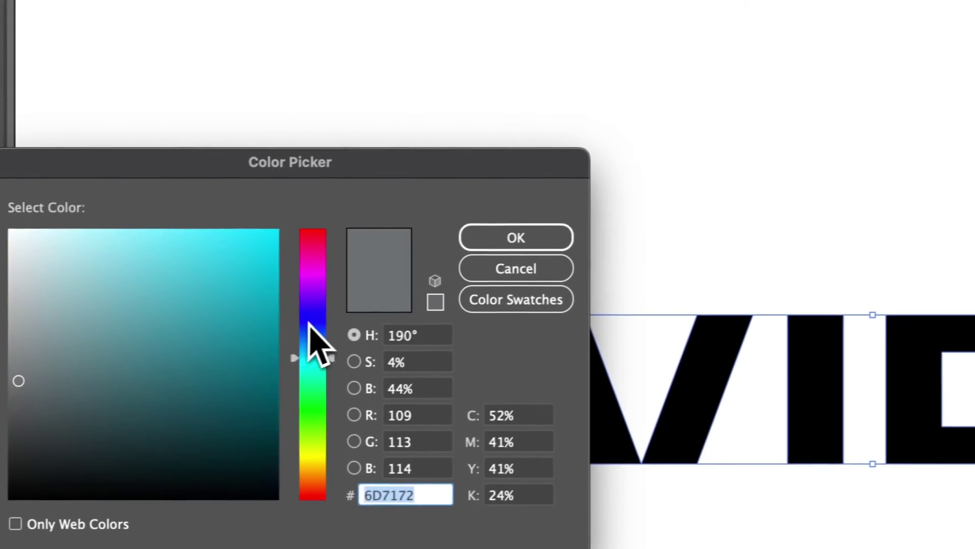
left_click_drag(322, 342, 316, 228)
left_click(219, 263)
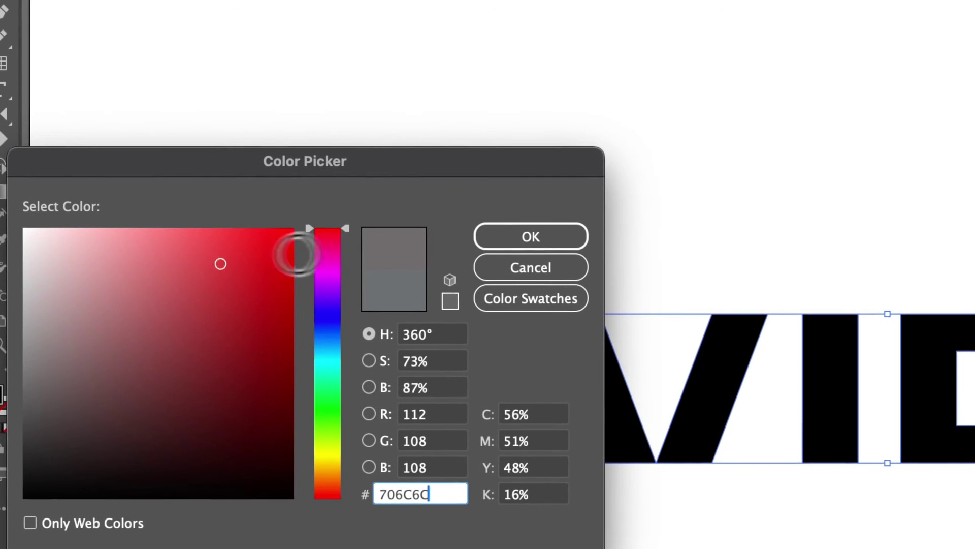
left_click(239, 244)
left_click(529, 237)
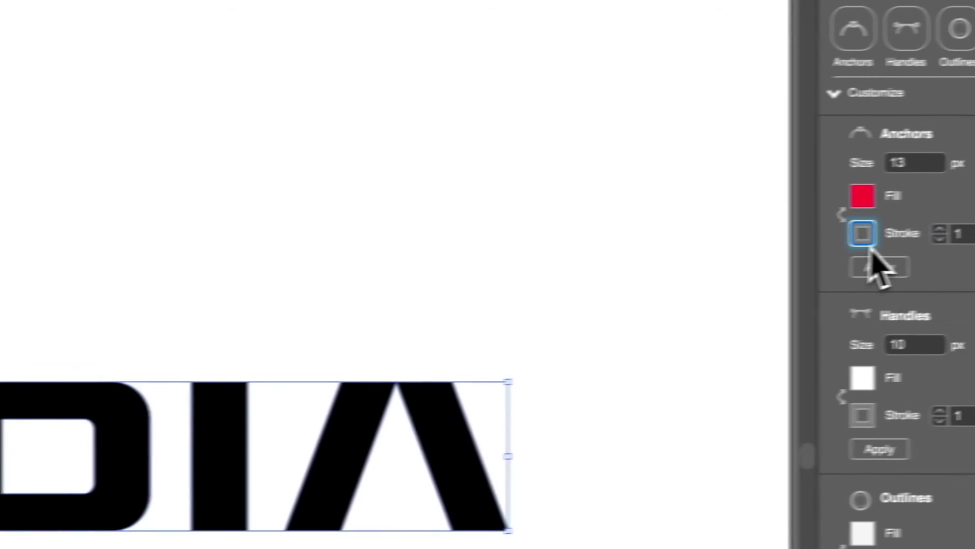
Give anchors a green stroke with a width of 2
left_click(863, 238)
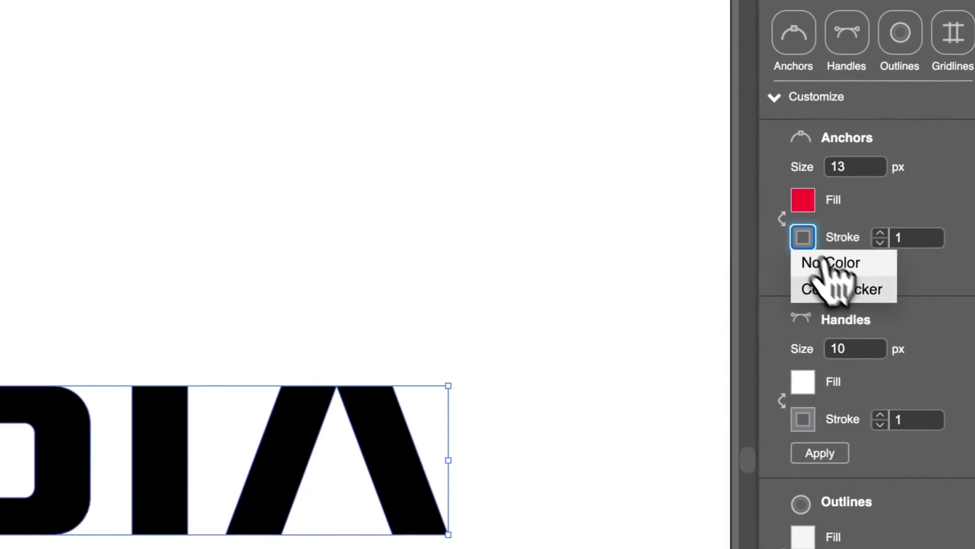
left_click(911, 288)
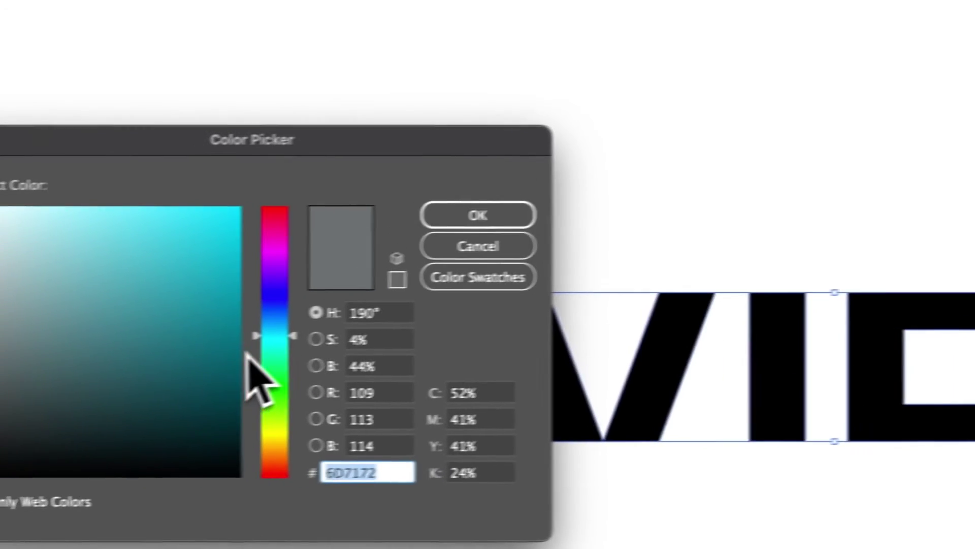
left_click_drag(248, 355, 280, 379)
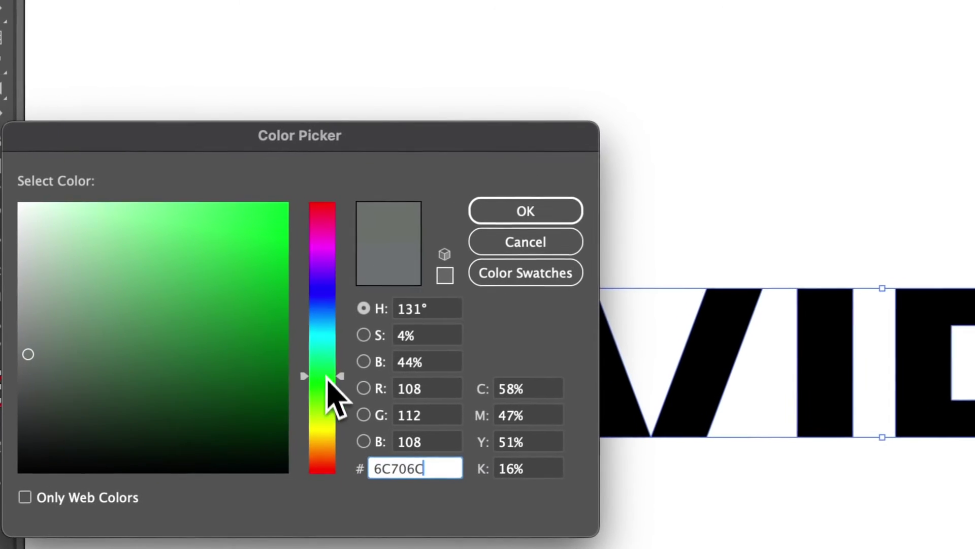
left_click(197, 260)
left_click(236, 208)
left_click(477, 215)
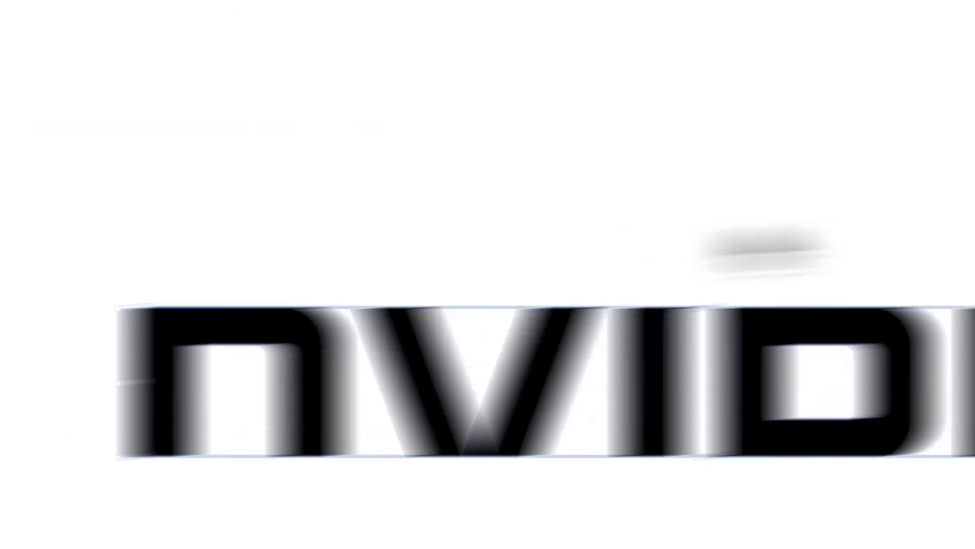
left_click(884, 211)
type("2")
Change the handle size to 13 px
left_click(843, 325)
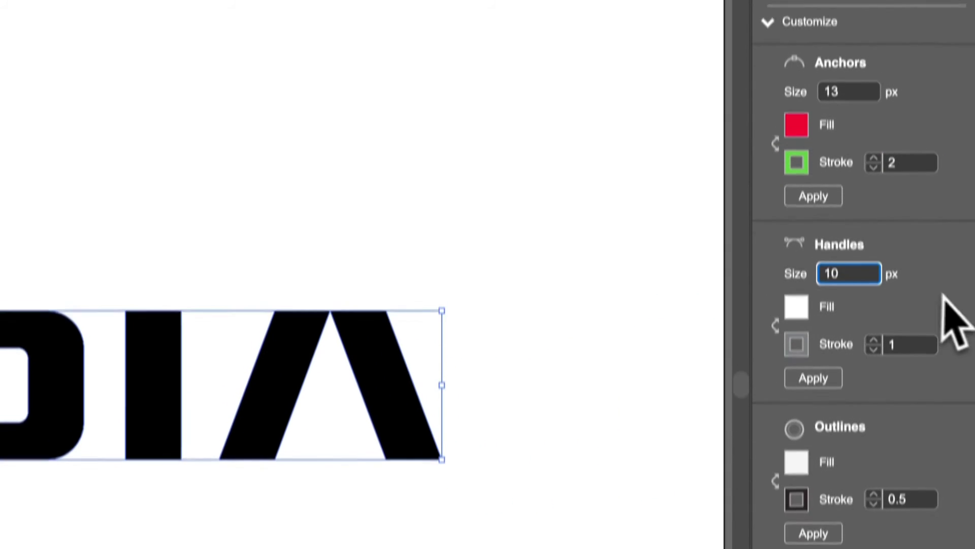
key("BackSpace")
key("BackSpace")
type("13")
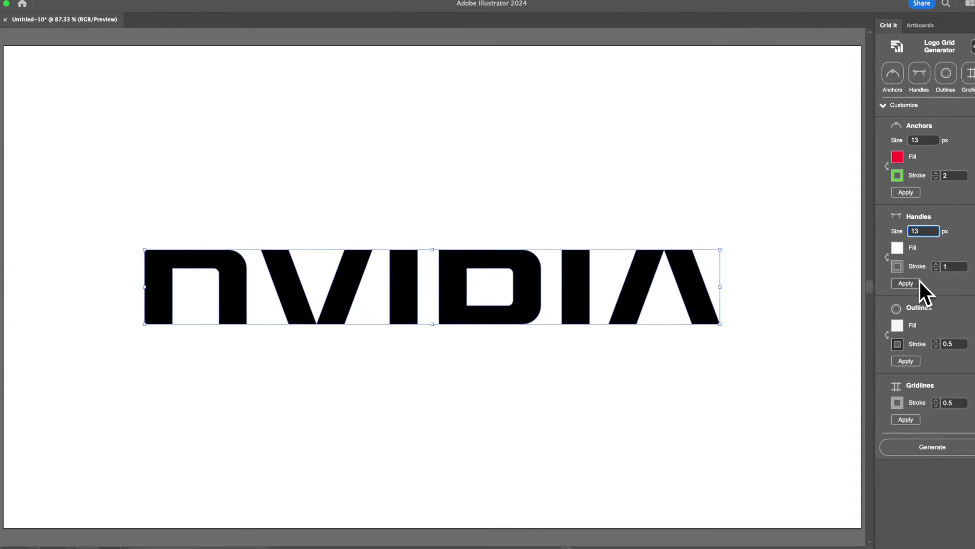
Set the handle fill to pure red
left_click(897, 247)
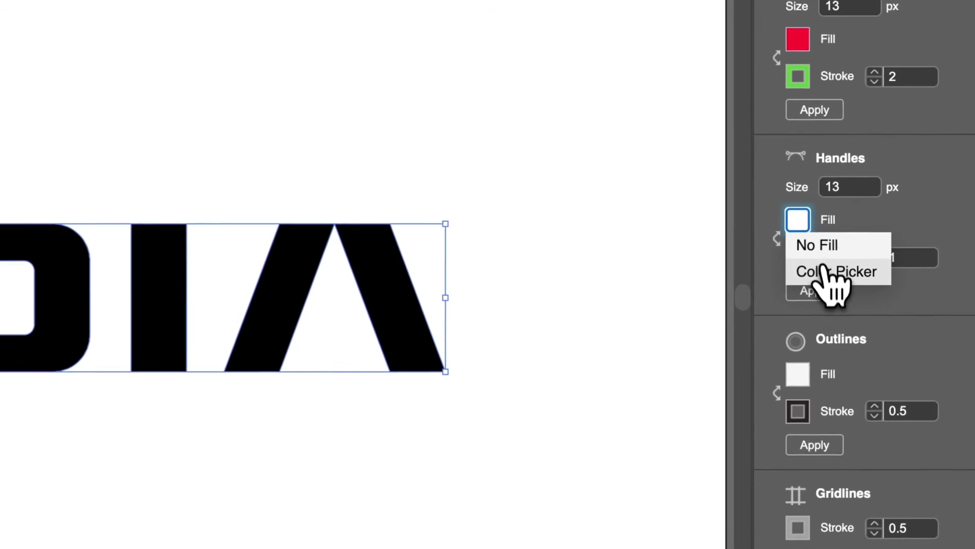
left_click(825, 272)
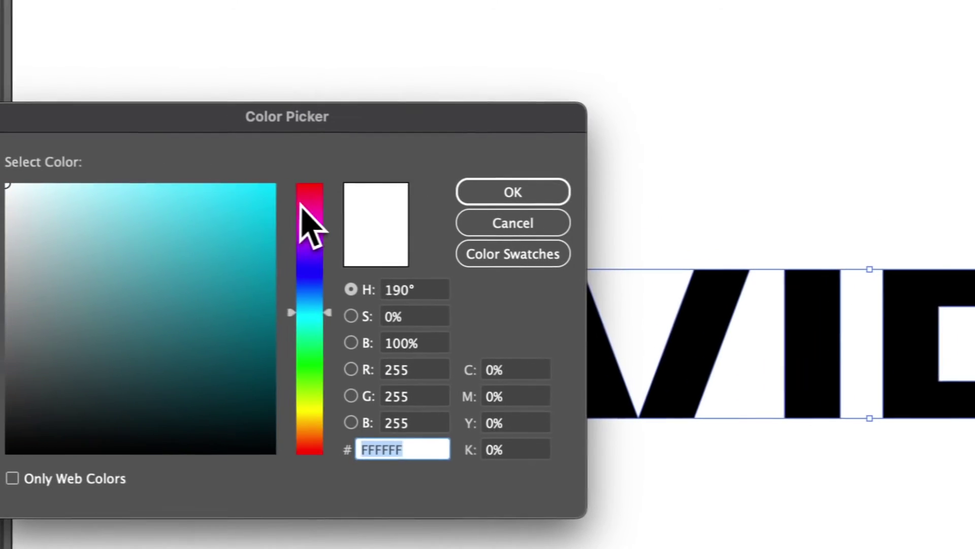
left_click_drag(301, 198, 311, 184)
left_click_drag(268, 211, 396, 199)
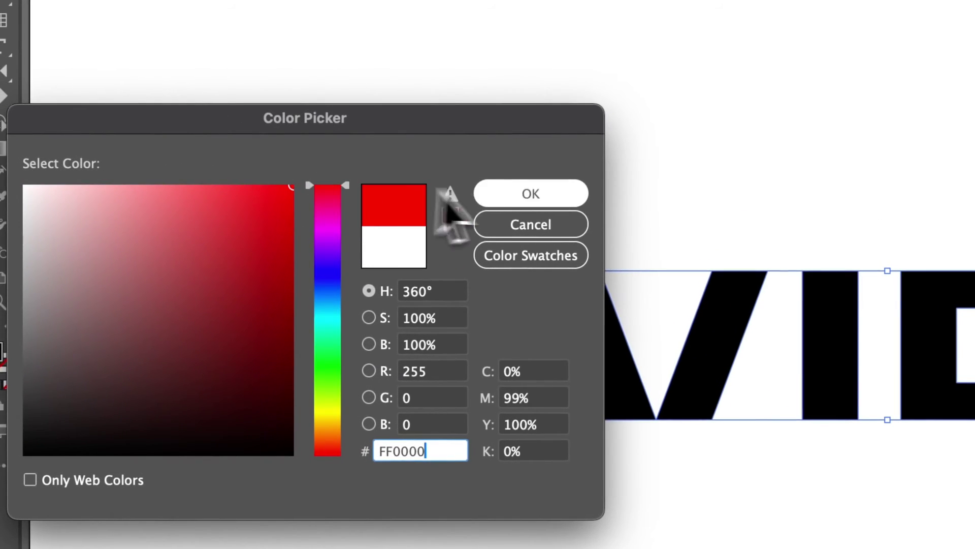
left_click(529, 194)
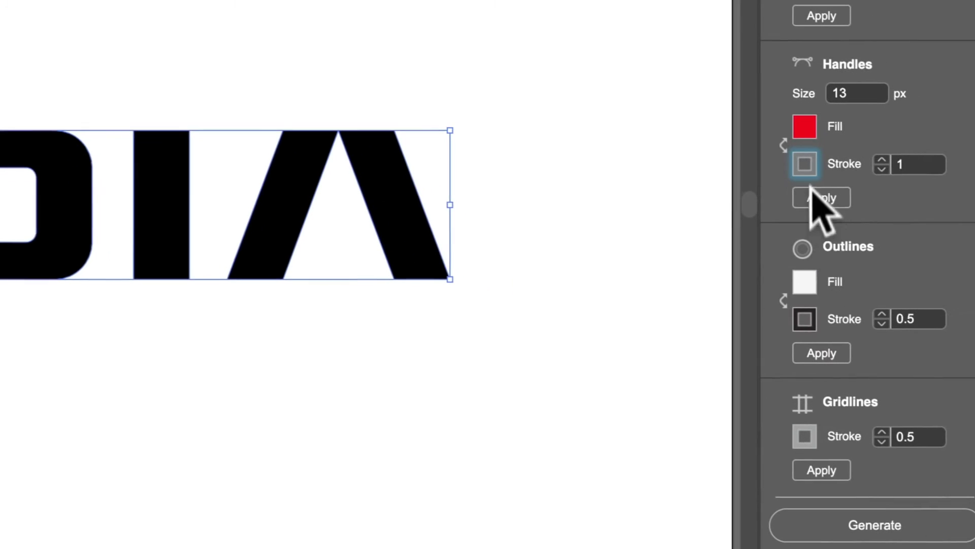
Give handles a bright green stroke, regenerate the full grid, and deselect the artwork
left_click(806, 167)
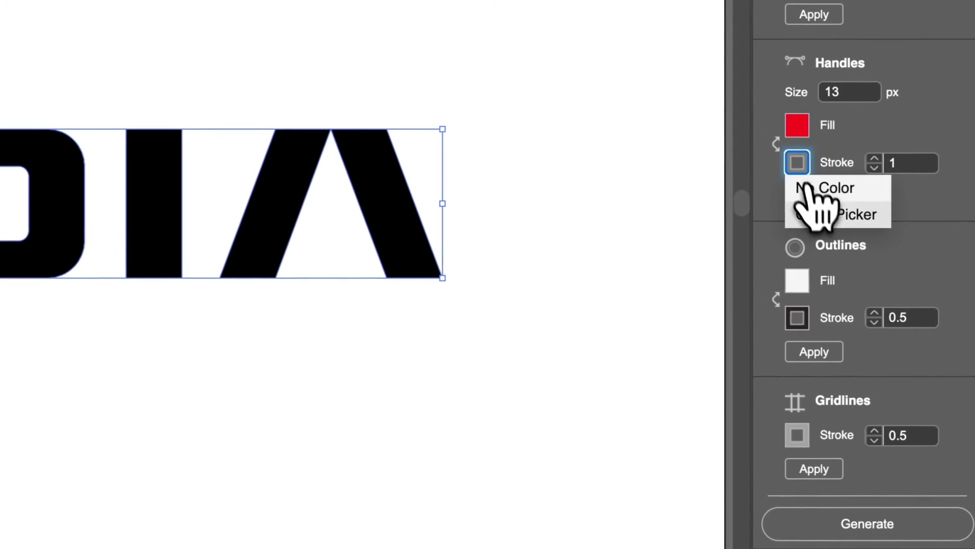
left_click(840, 216)
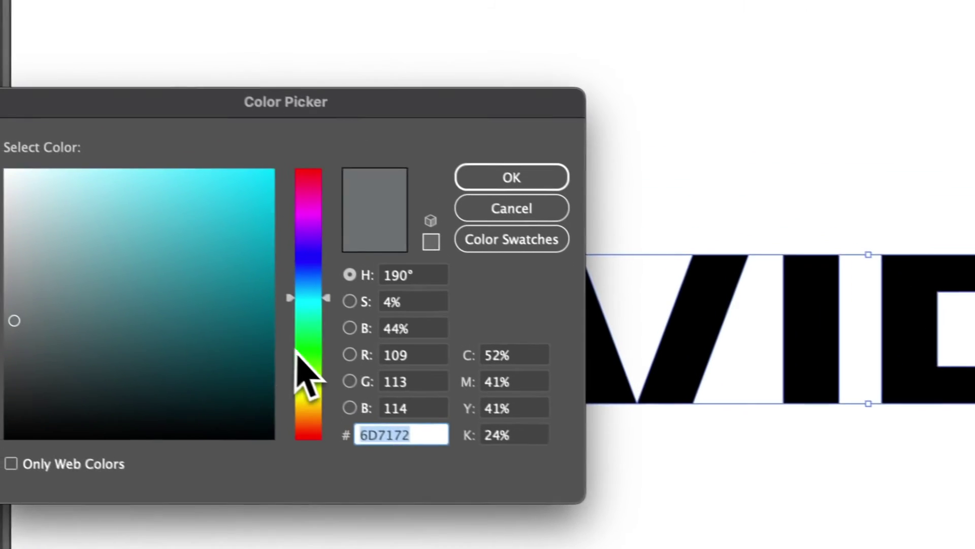
left_click_drag(299, 371, 309, 344)
left_click_drag(223, 254, 275, 191)
left_click(528, 178)
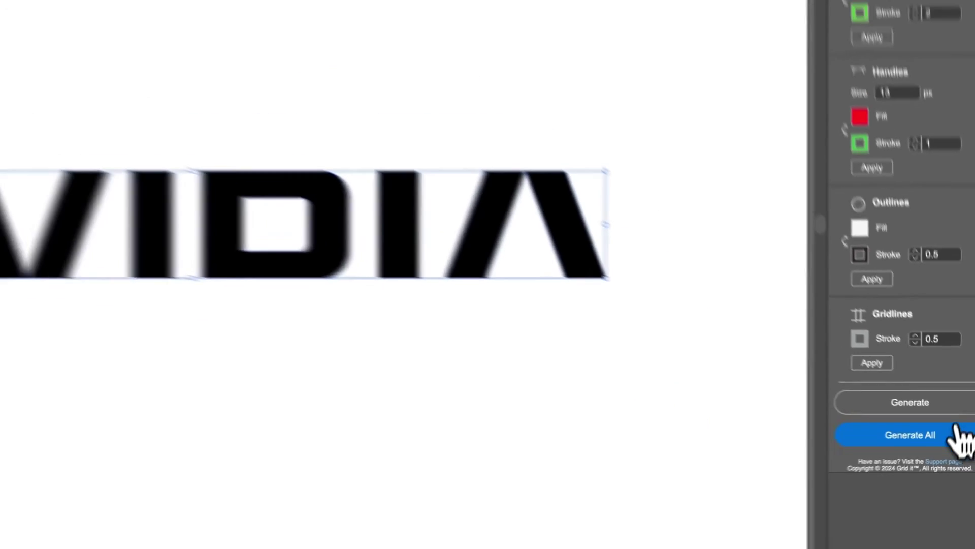
left_click(955, 435)
left_click(675, 424)
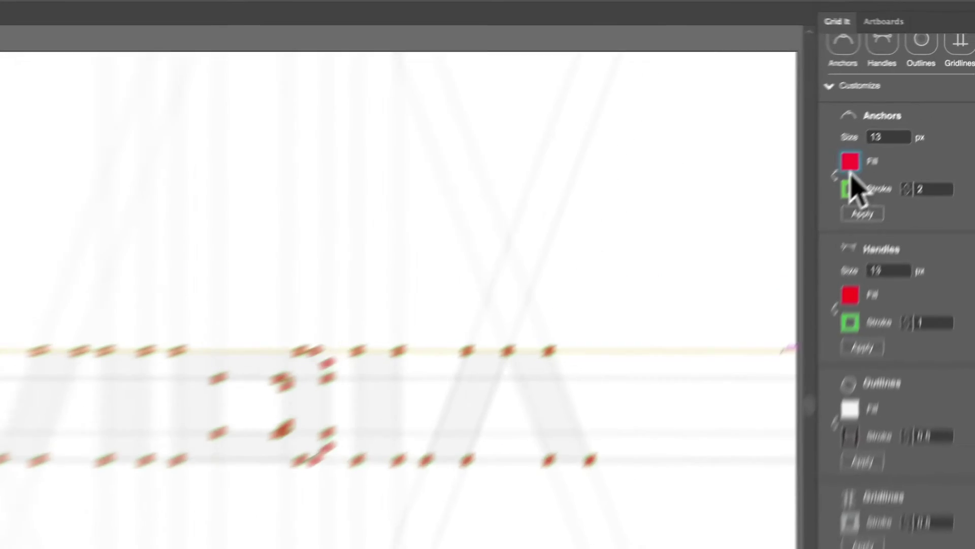
Set the anchor fill to white and the anchor stroke to black with the Color Picker
left_click(898, 123)
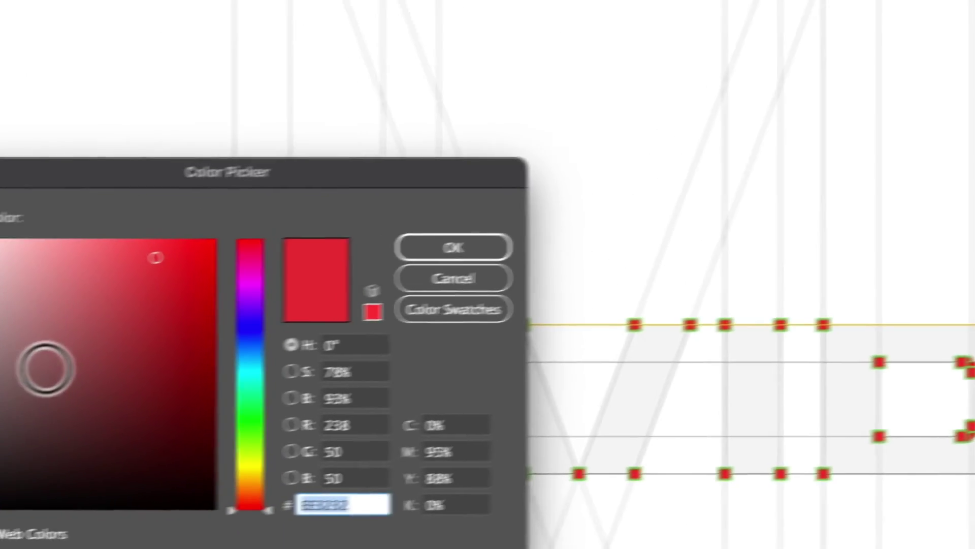
left_click(39, 231)
left_click_drag(40, 230, 6, 231)
left_click(374, 271)
left_click(812, 337)
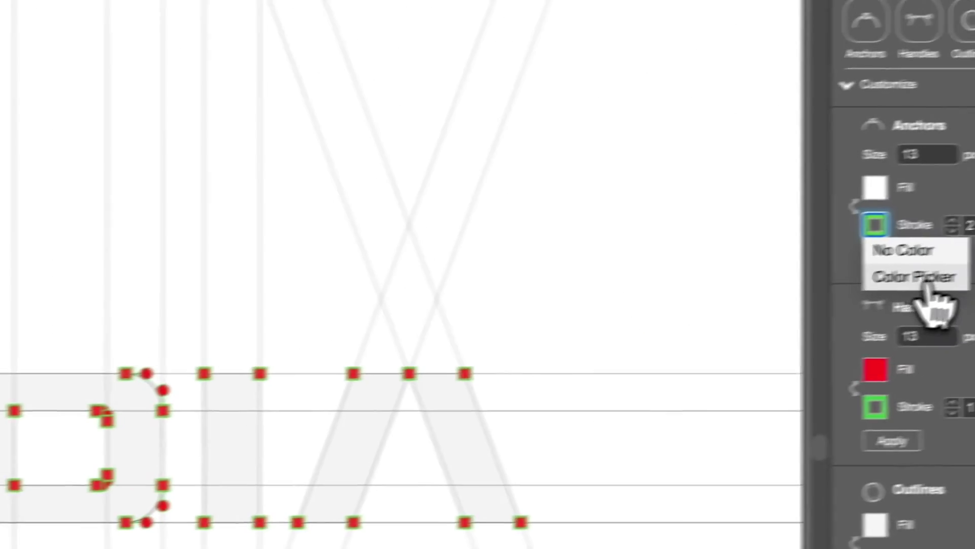
left_click(925, 285)
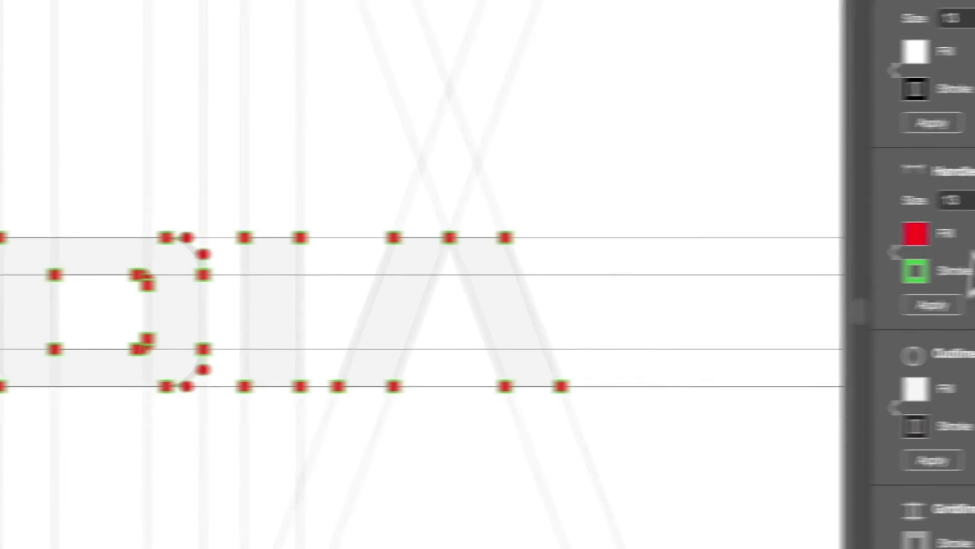
Set the handle fill to white and the handle stroke to black
left_click(916, 233)
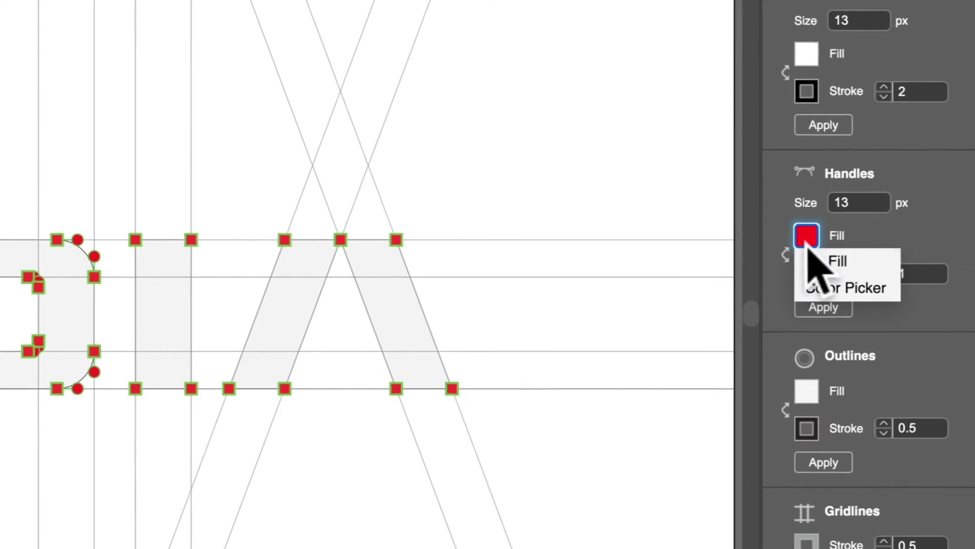
left_click(835, 287)
left_click(7, 218)
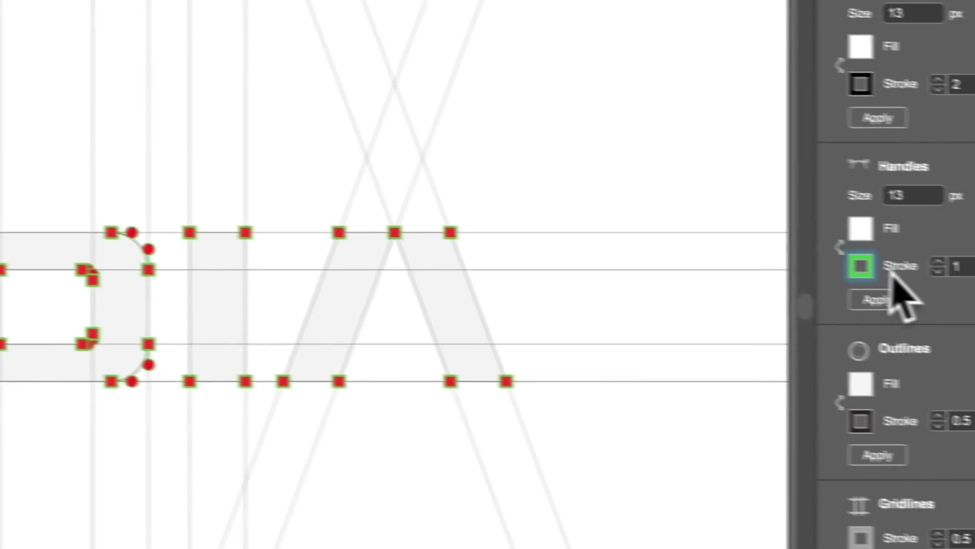
left_click(880, 270)
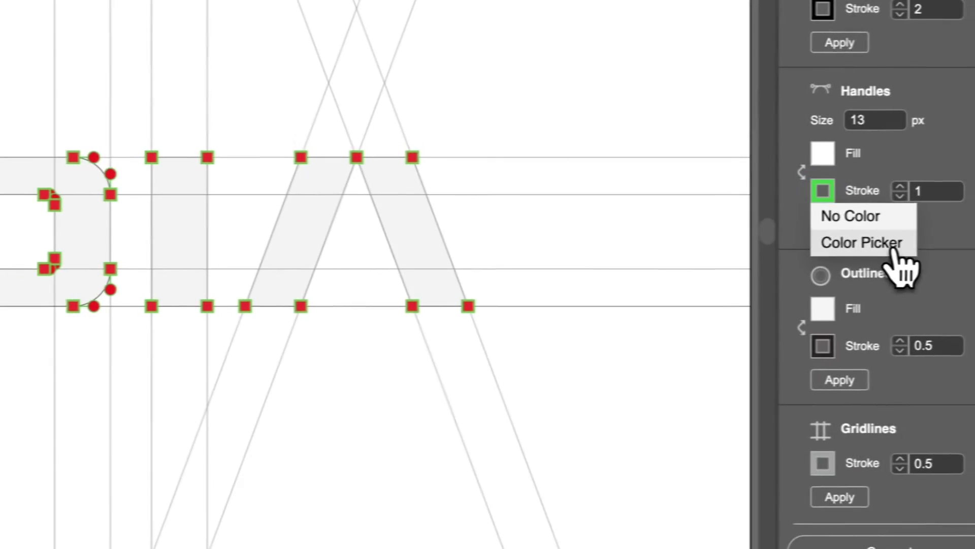
left_click(895, 250)
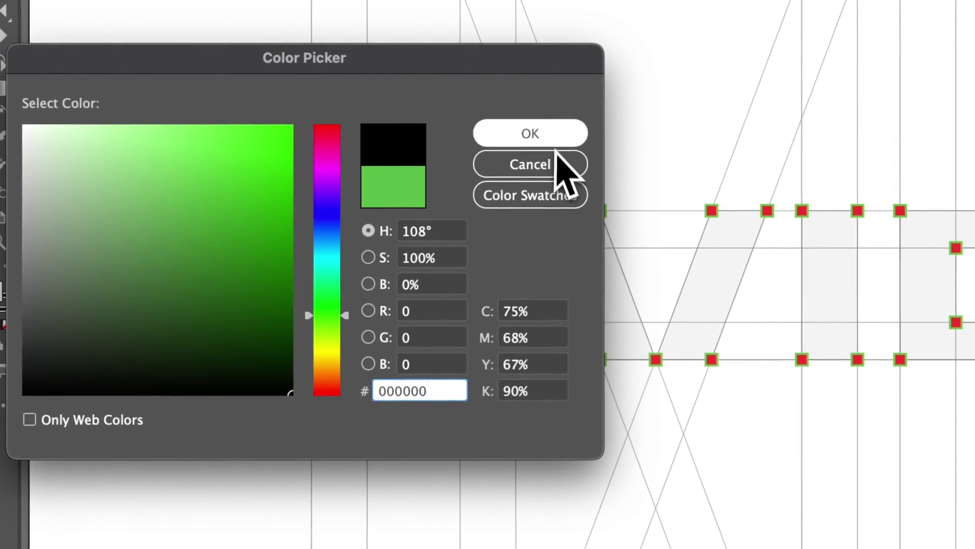
left_click(555, 145)
Apply the new colours to handles and anchors, and set the handle stroke width to 2
left_click(833, 343)
left_click(824, 168)
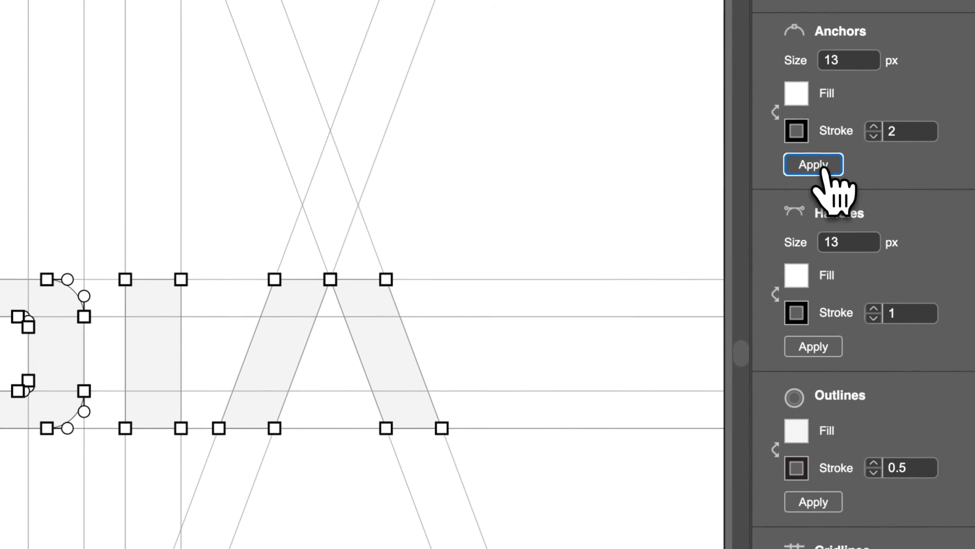
left_click(873, 308)
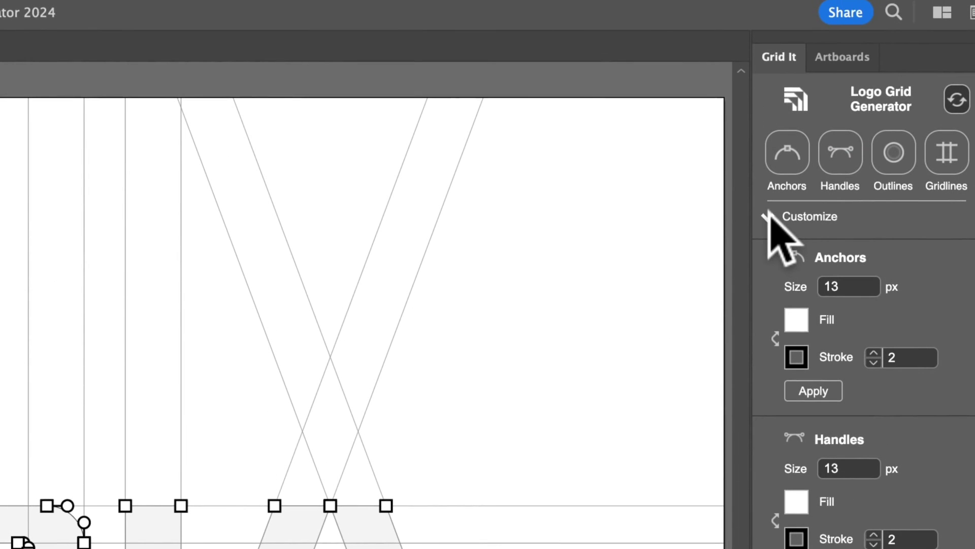
Collapse Grid It's Customize section and move the Grid It panel out of the dock
left_click(770, 216)
left_click(770, 216)
left_click(770, 216)
left_click_drag(894, 22, 974, 78)
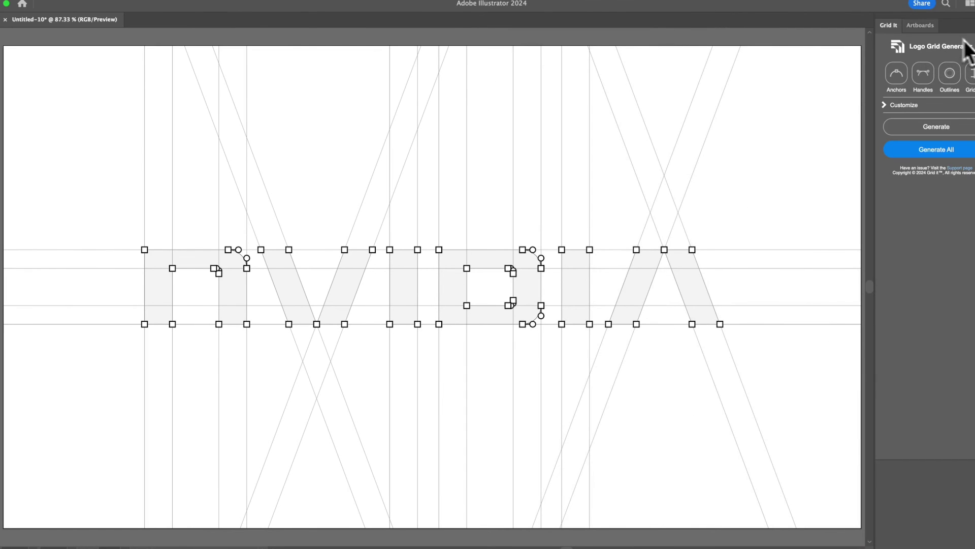
Open the Layers panel from the Window menu, dock it beside Grid It, and fit the artboard with Cmd+0
left_click(298, 2)
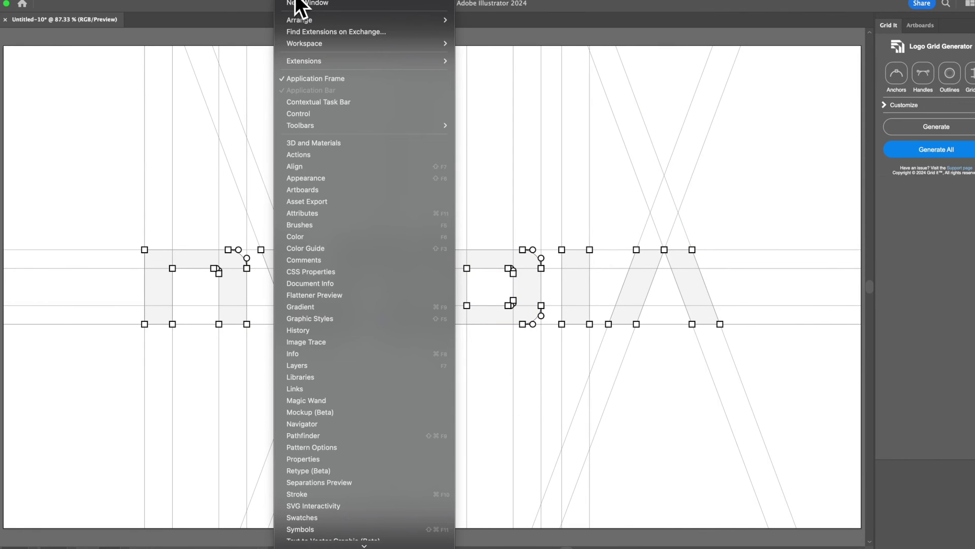
scroll(319, 401, "down", 5)
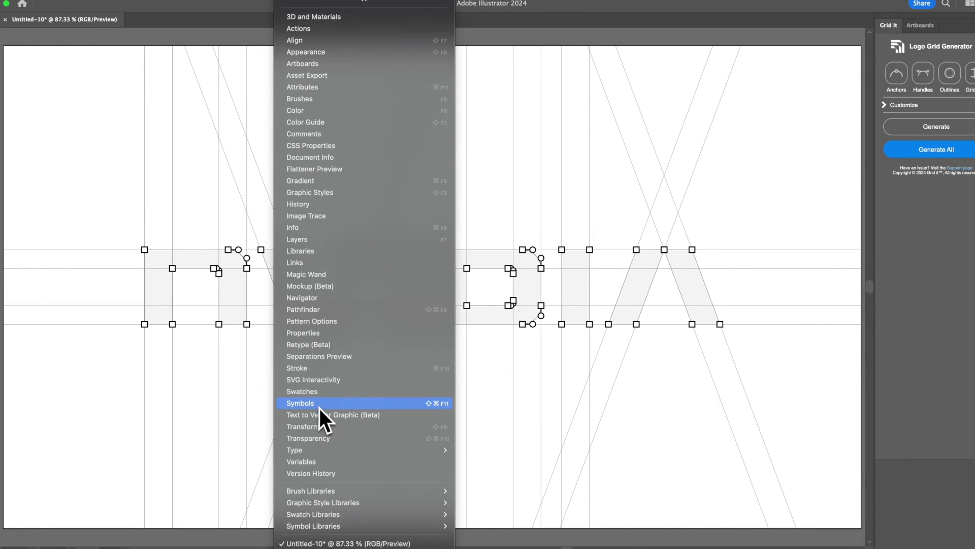
left_click(307, 239)
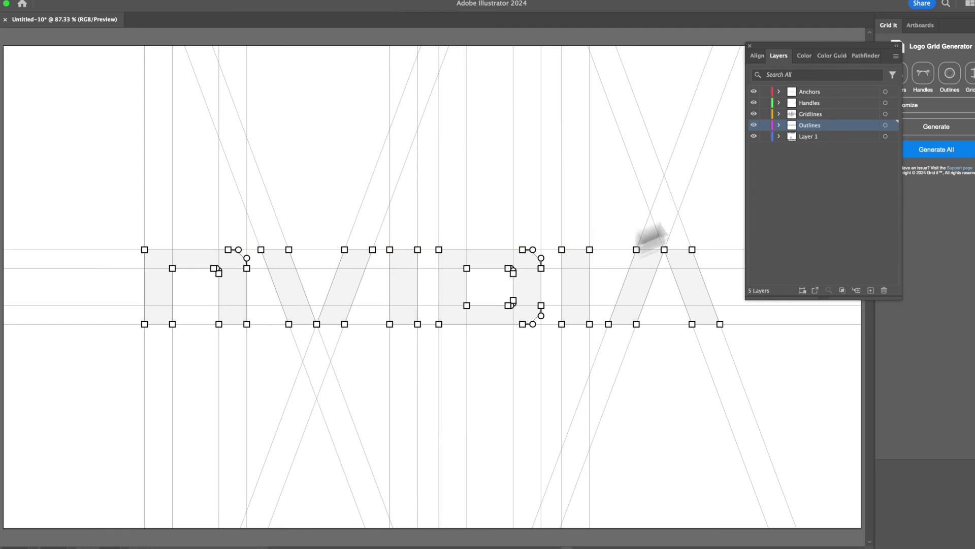
left_click_drag(824, 49, 874, 182)
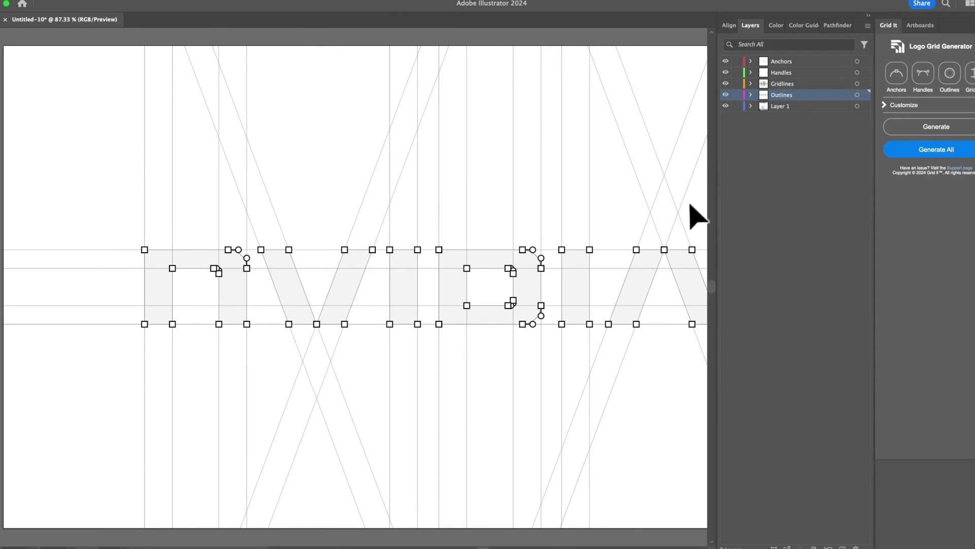
key("super+0")
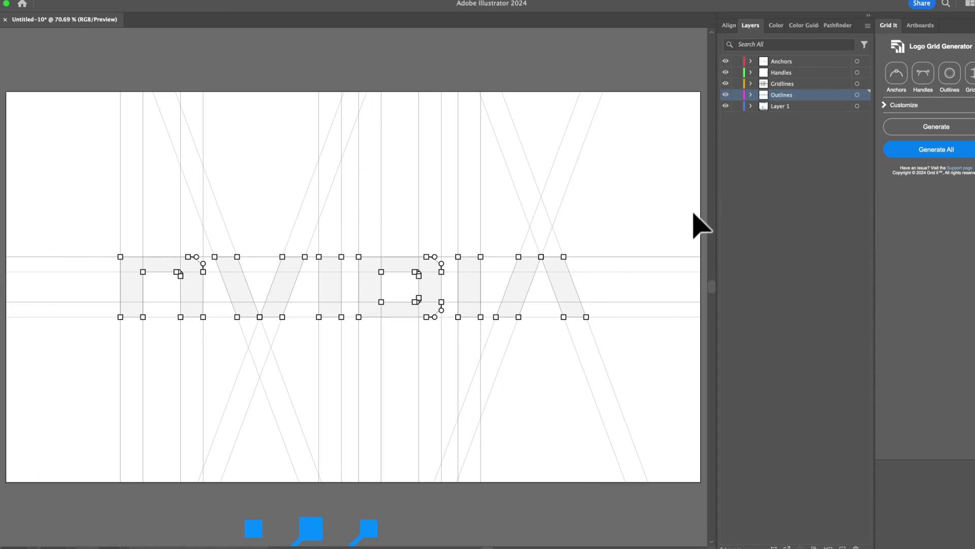